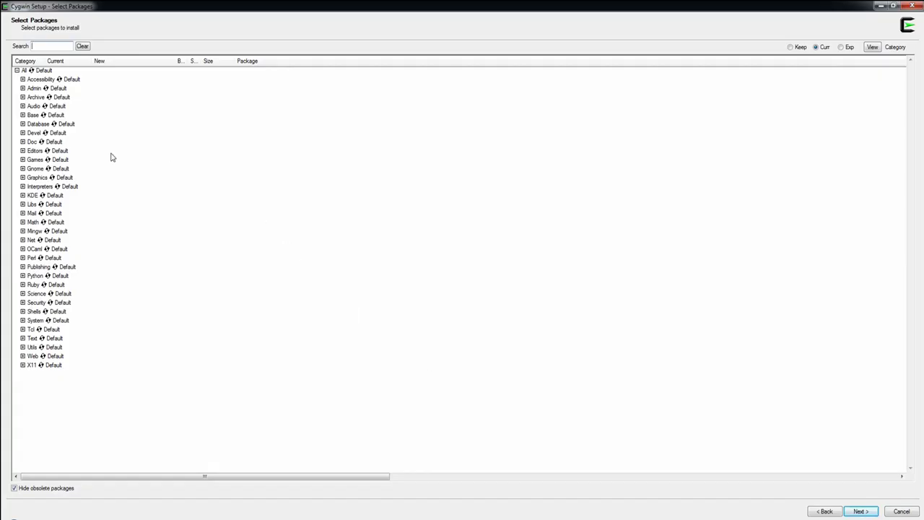
# Step: Filter the Cygwin package list to 'perl' and expand Interpreters to reveal perl 5.10.1-5
pyautogui.click(22, 133)
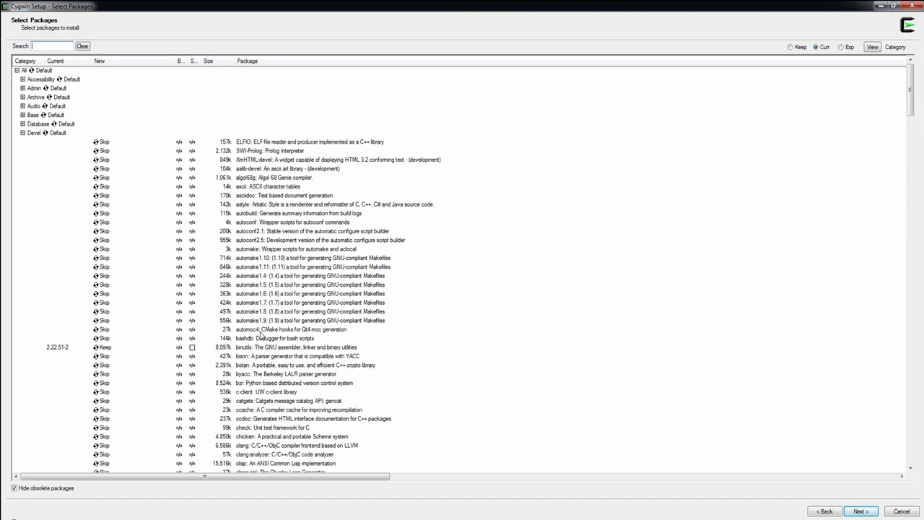
pyautogui.scroll(-15, 261, 334)
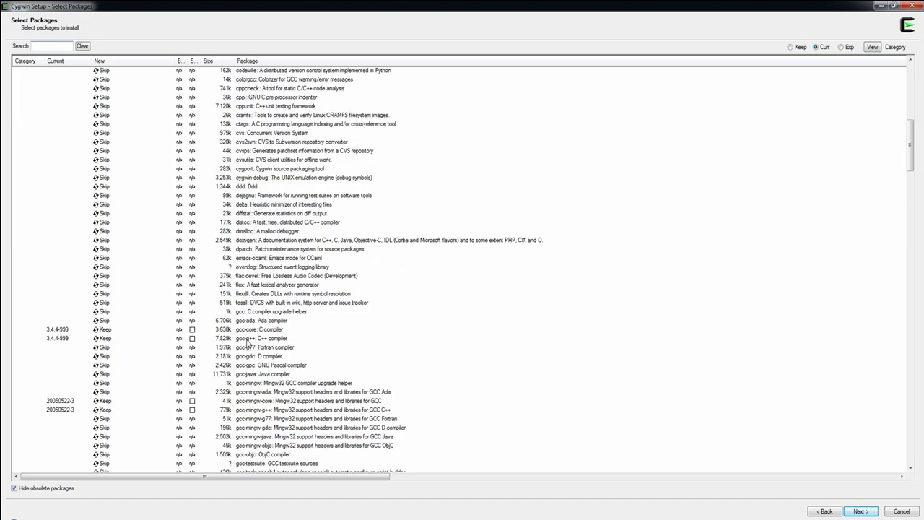
pyautogui.scroll(-20, 313, 332)
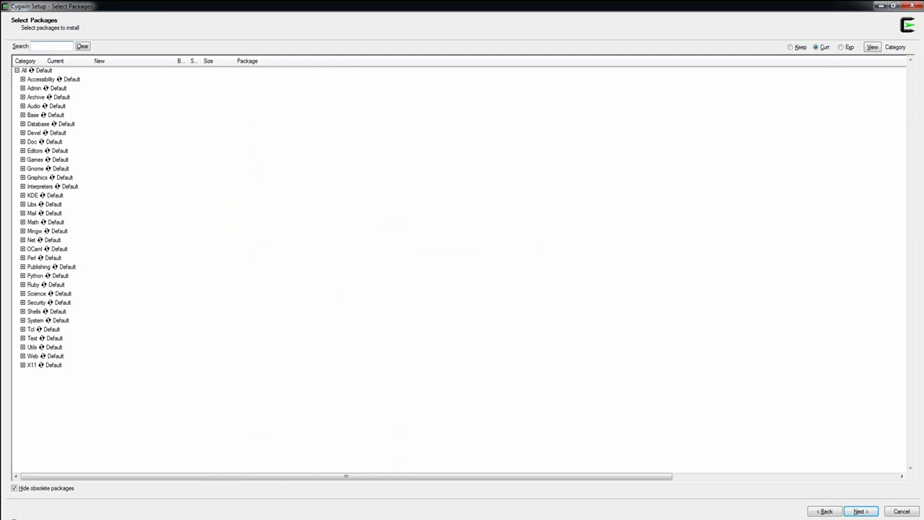
pyautogui.write('perl')
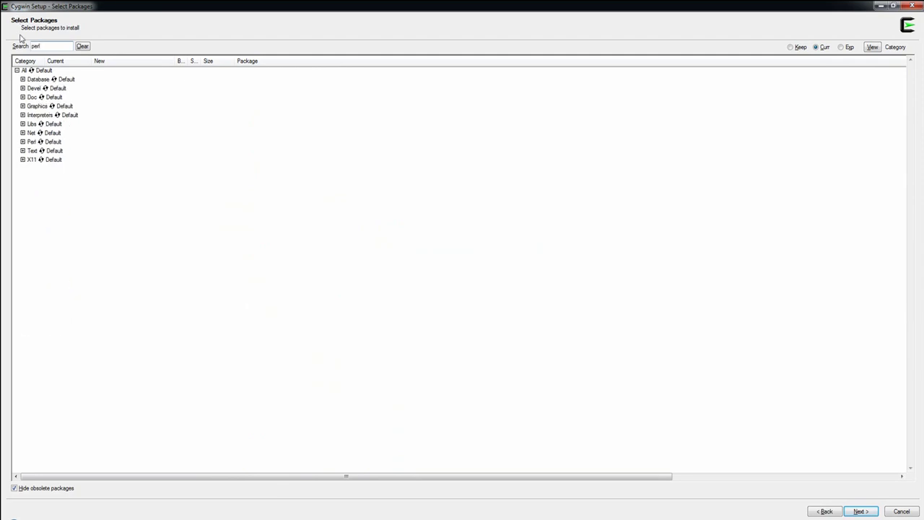
pyautogui.click(23, 116)
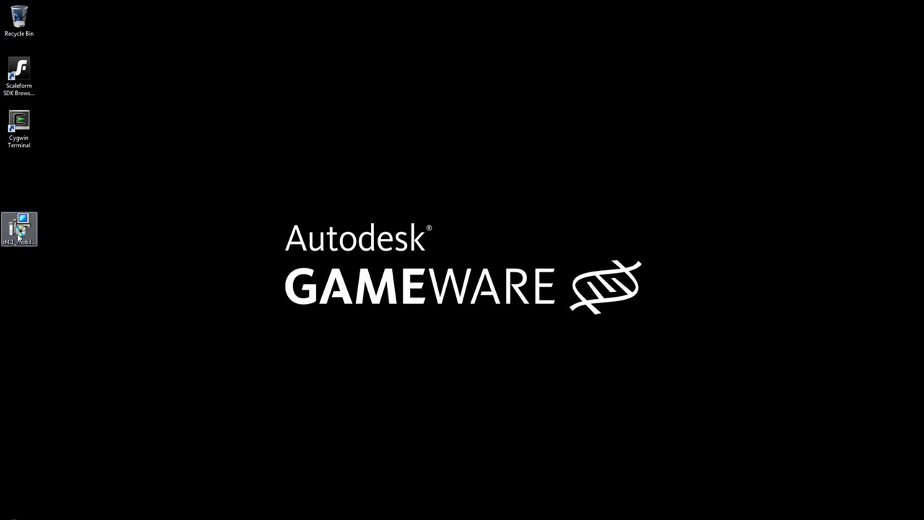
# Step: Launch the sf4.1 installer, accept the licence agreement and advance to the destination folder page
pyautogui.doubleClick(19, 230)
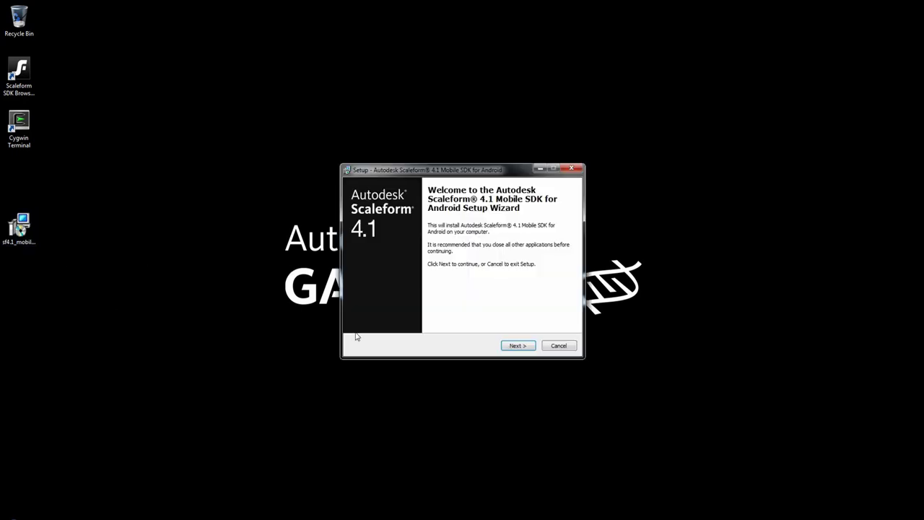
pyautogui.click(519, 346)
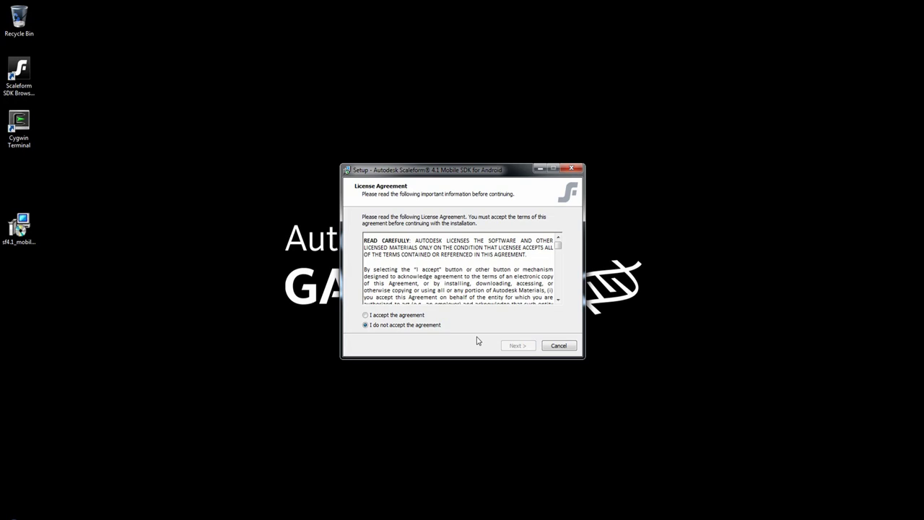
pyautogui.click(418, 316)
pyautogui.click(519, 346)
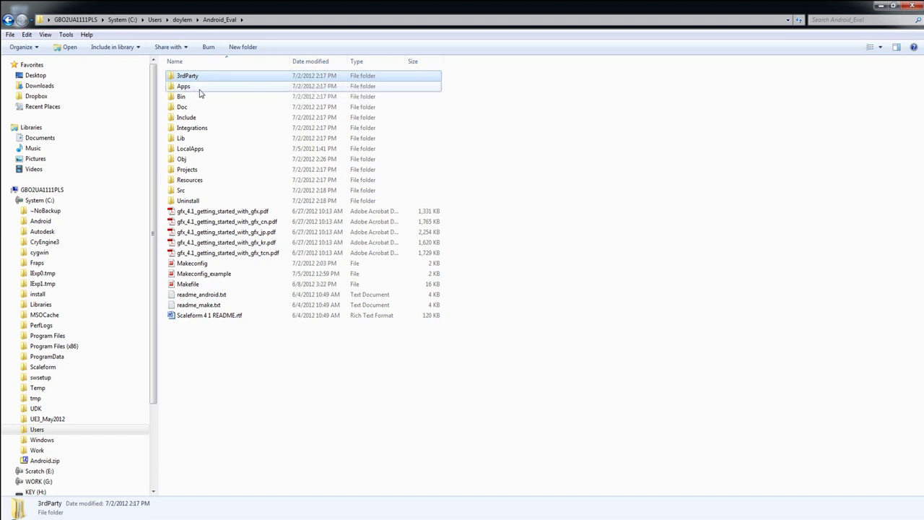
# Step: Look inside Apps > Samples, then return to the Android_Eval folder
pyautogui.click(200, 90)
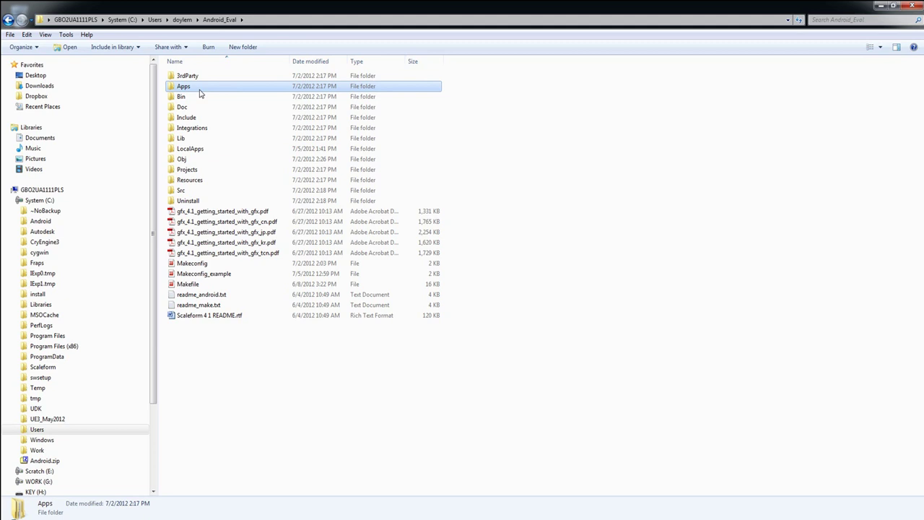
pyautogui.doubleClick(200, 89)
pyautogui.press('Down')
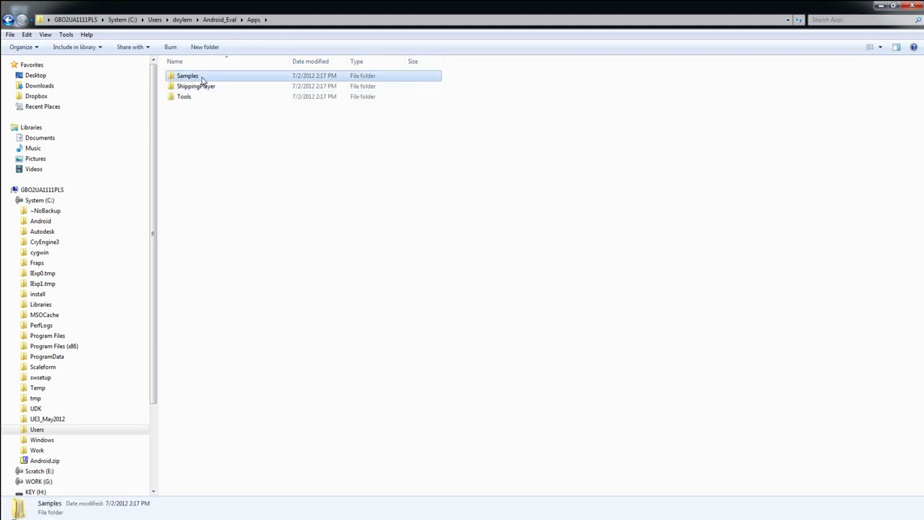
pyautogui.press('Return')
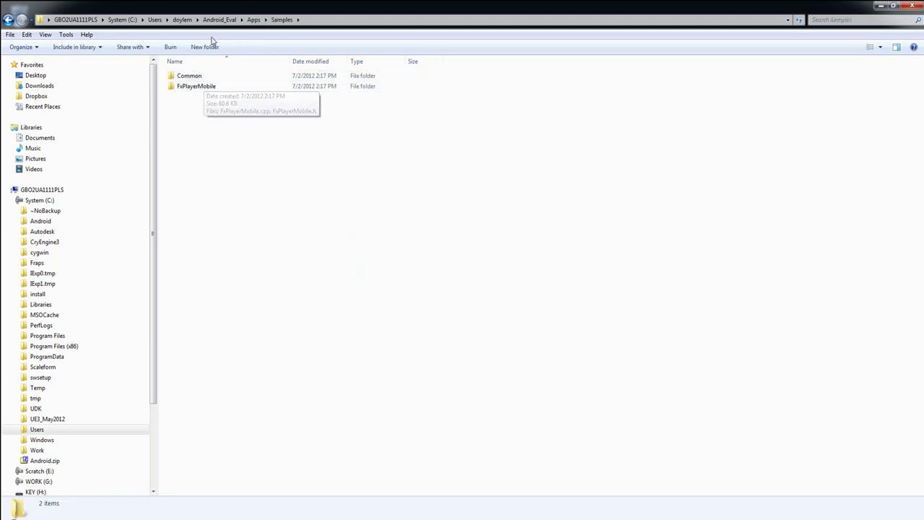
pyautogui.click(253, 20)
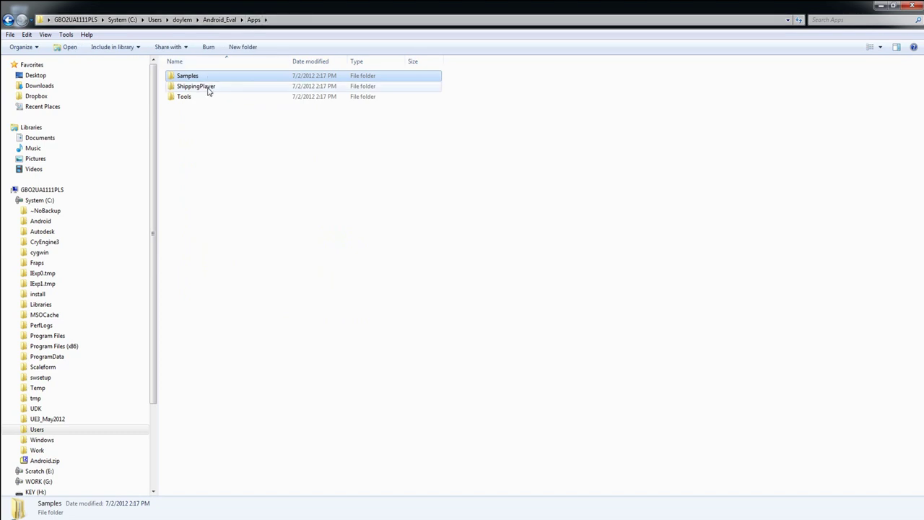
pyautogui.hotkey('alt', 'Up')
# Step: Browse Bin's Android and Data > AS3 > Kits > StarforceTD folders, ending in Bin > Tools
pyautogui.doubleClick(184, 97)
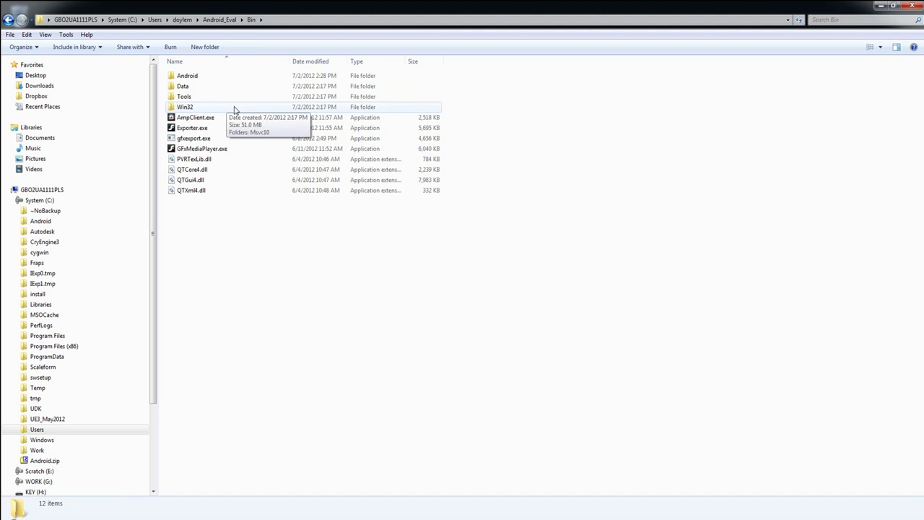
pyautogui.doubleClick(188, 76)
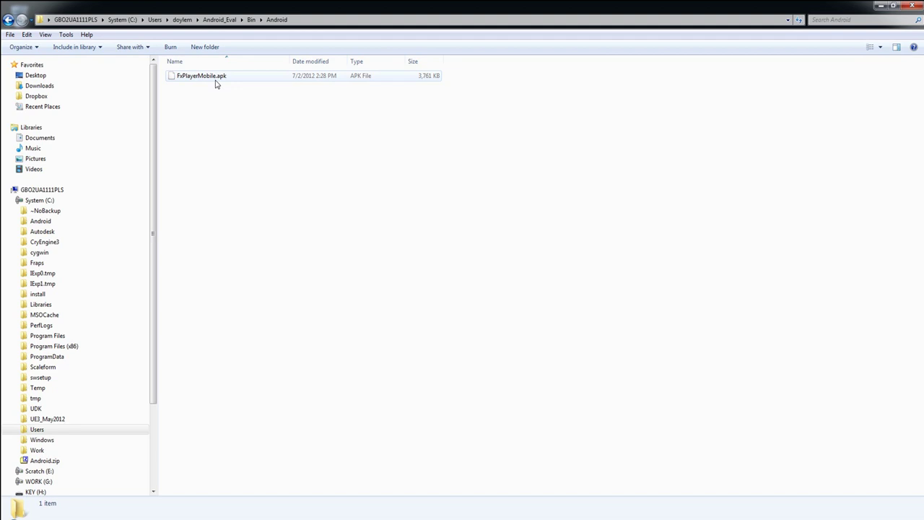
pyautogui.press('BackSpace')
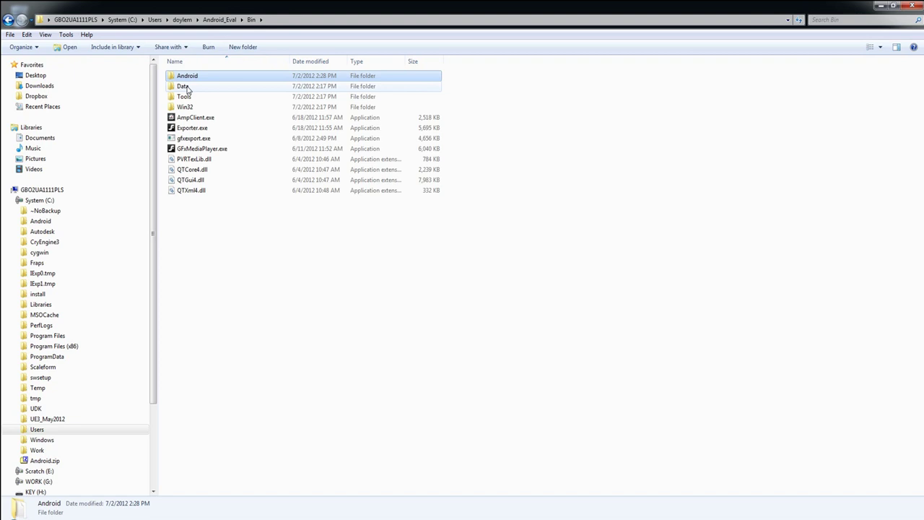
pyautogui.doubleClick(183, 86)
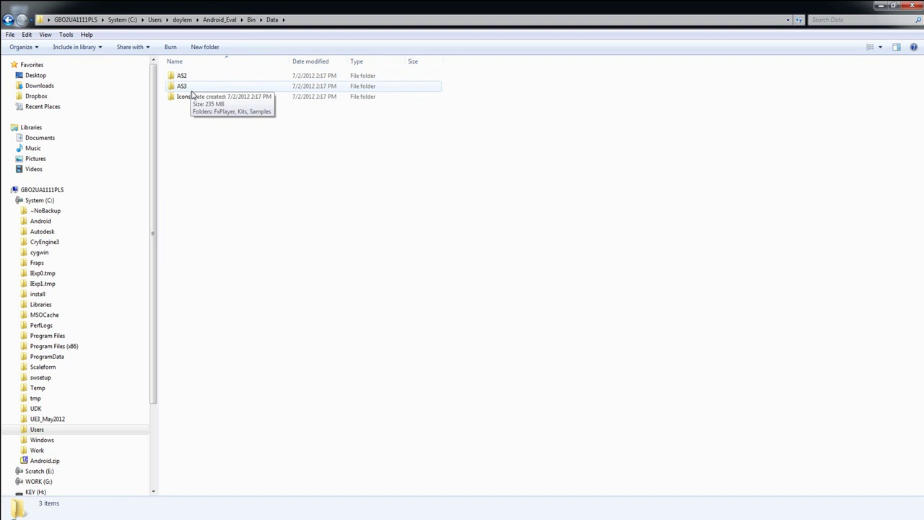
pyautogui.doubleClick(192, 91)
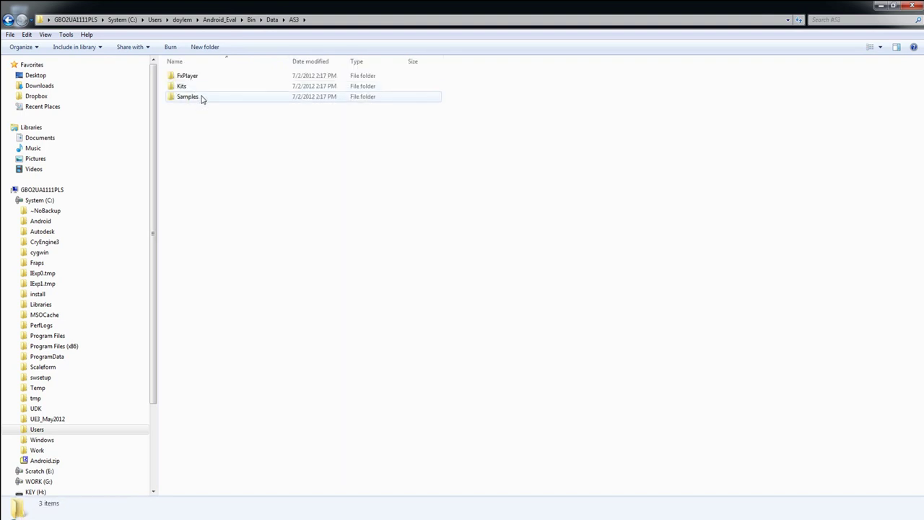
pyautogui.doubleClick(184, 87)
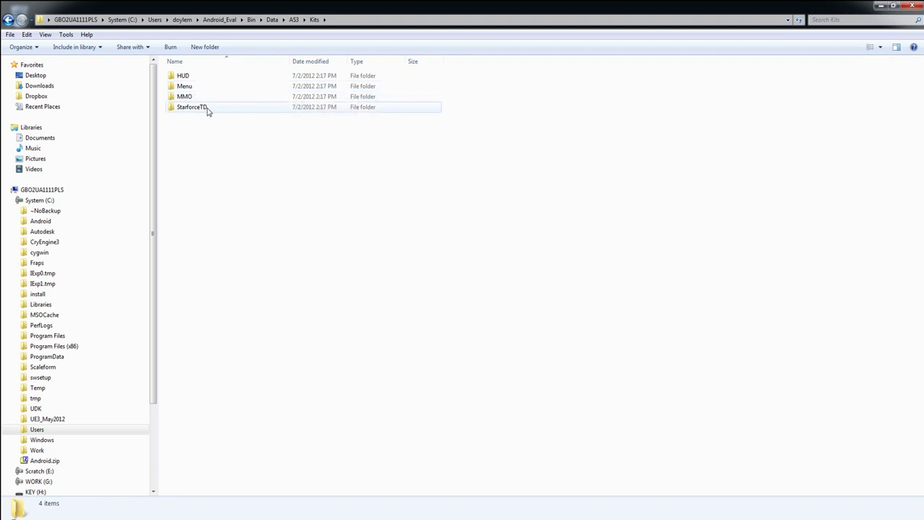
pyautogui.doubleClick(193, 107)
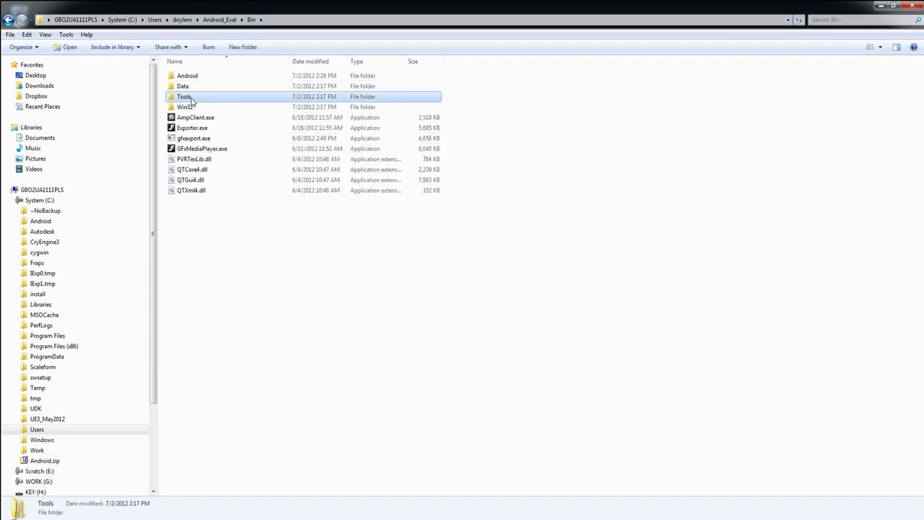
pyautogui.doubleClick(192, 100)
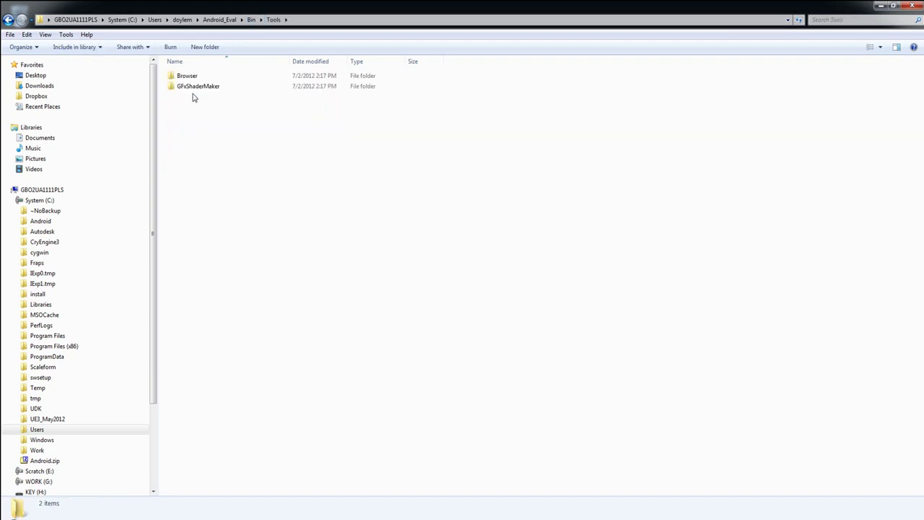
# Step: Open the Browser tool and show Developer Tools listing GFxPlayer D3D9, Scaleform AMP and Exporter
pyautogui.doubleClick(192, 76)
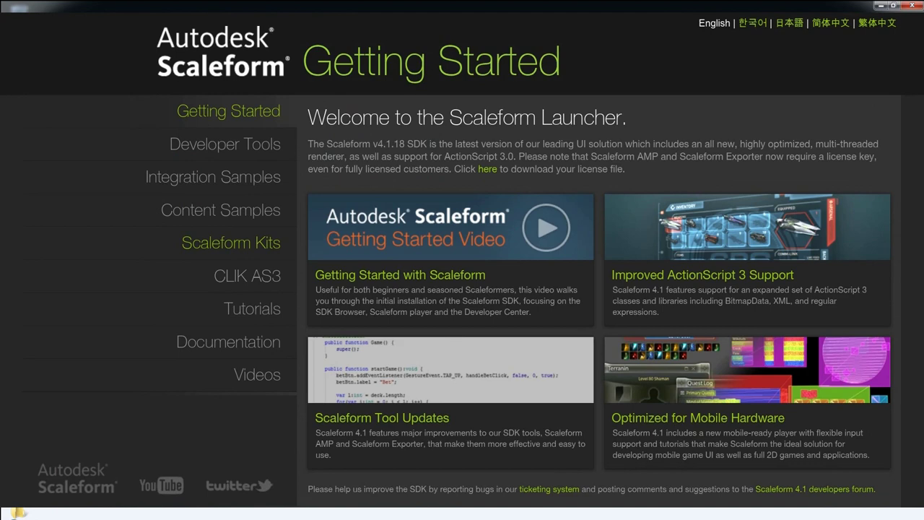
pyautogui.click(225, 143)
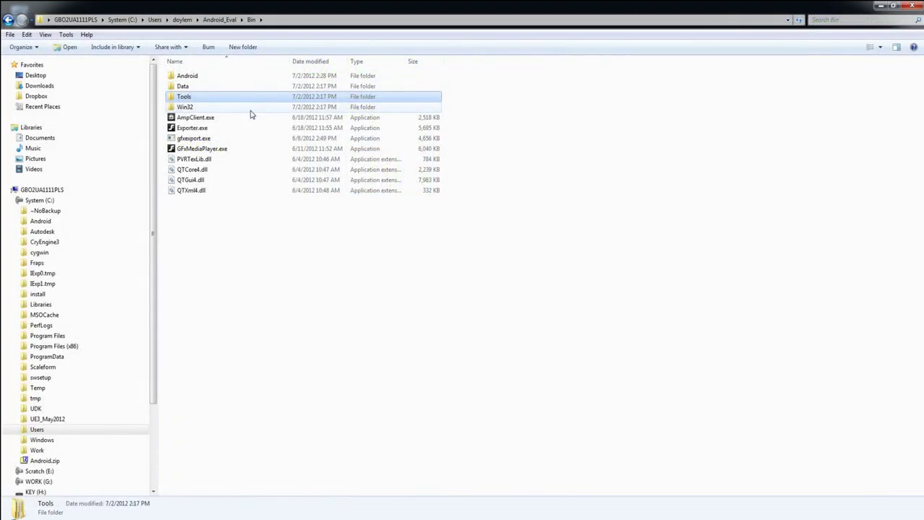
# Step: Start Scaleform AMP by running AmpClient.exe from the SDK's Bin folder
pyautogui.doubleClick(195, 117)
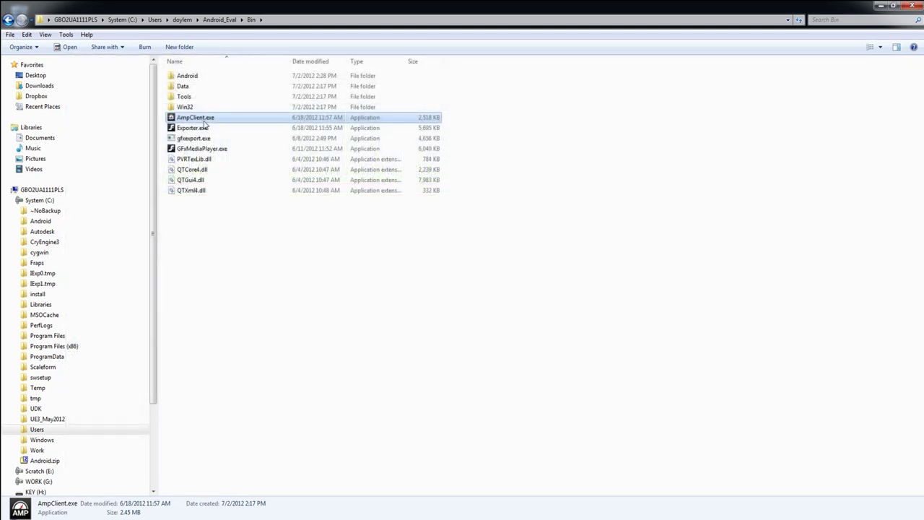
# Step: Export StarforceTD.swf to .tga images in Exporter, preview the star and blue square, then close it
pyautogui.doubleClick(195, 127)
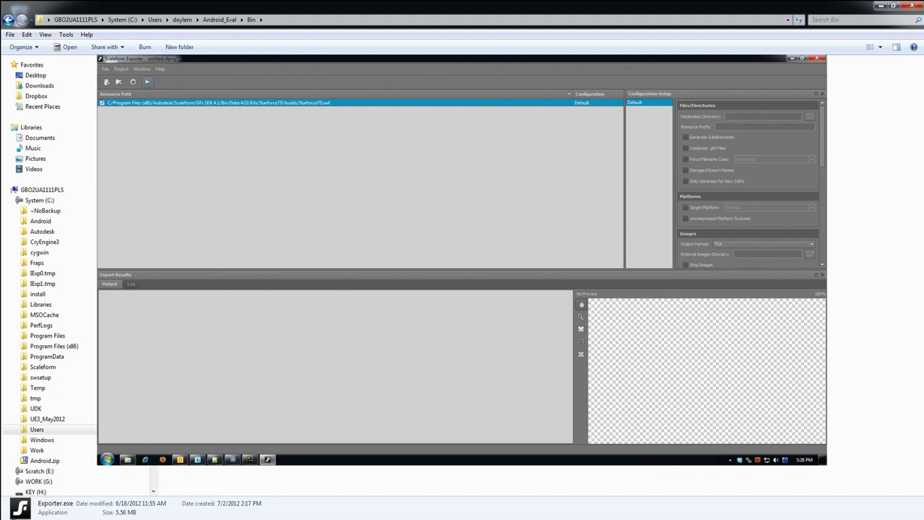
pyautogui.click(146, 82)
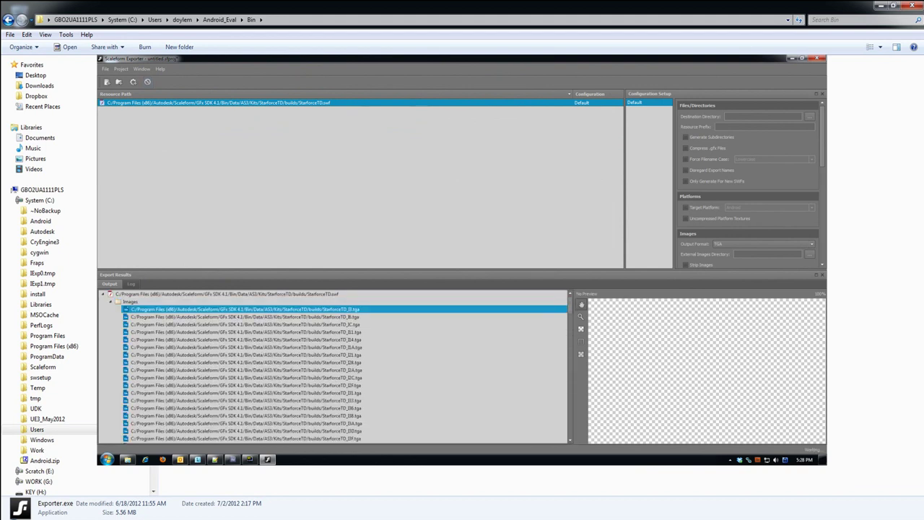
pyautogui.click(239, 316)
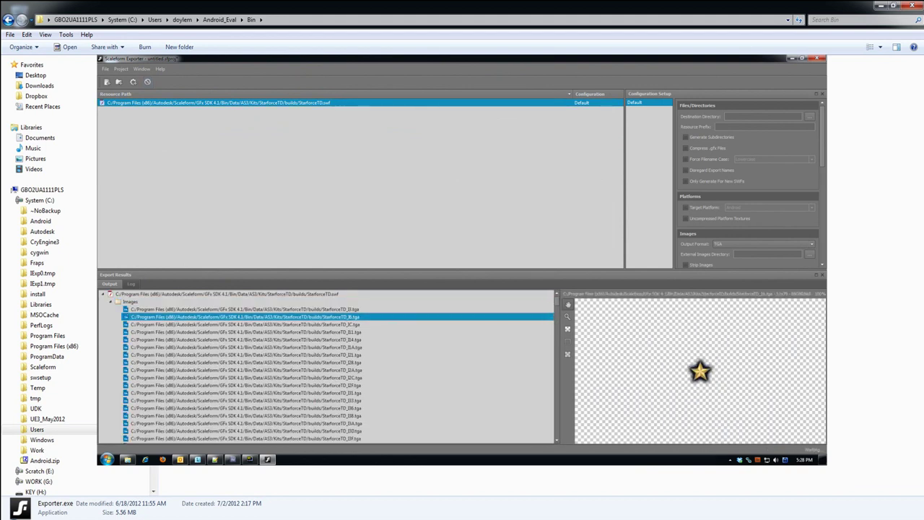
pyautogui.click(239, 324)
pyautogui.click(238, 331)
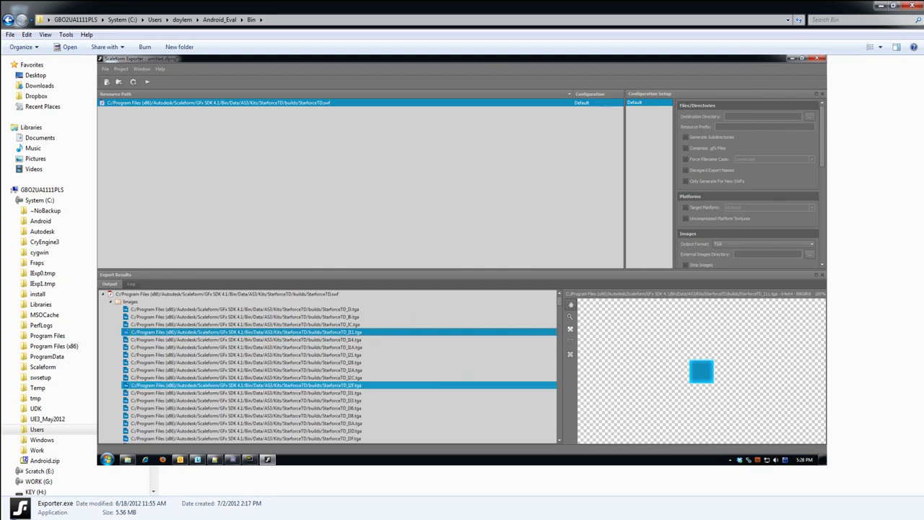
pyautogui.click(239, 385)
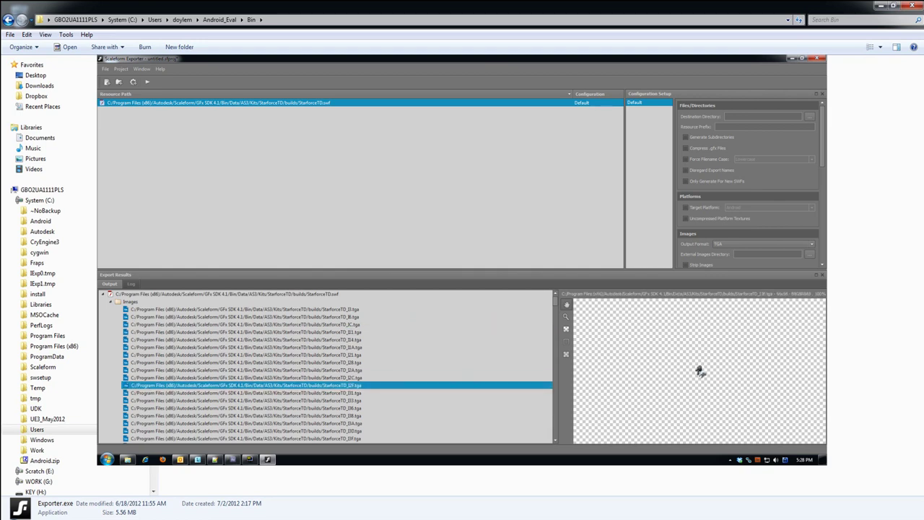
pyautogui.hotkey('alt', 'F4')
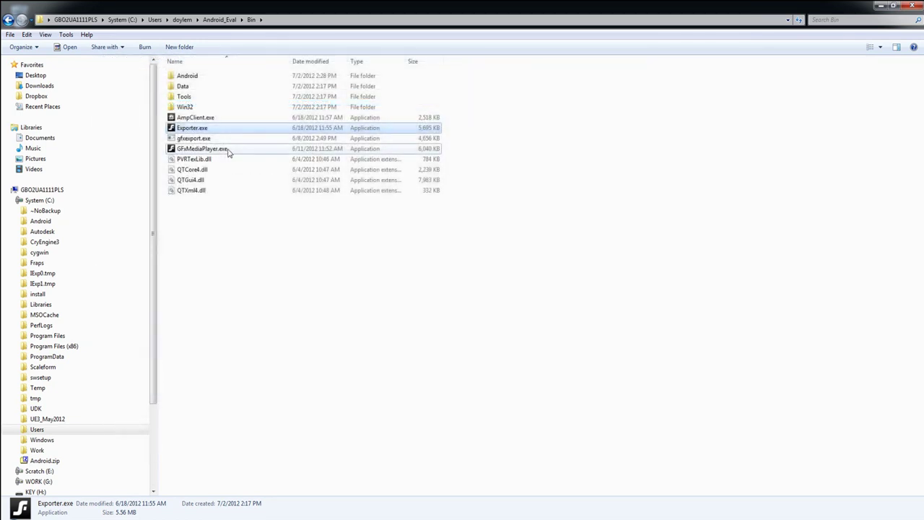
# Step: Go up to Android_Eval and scroll through the Doc folder's PDF guides
pyautogui.click(202, 149)
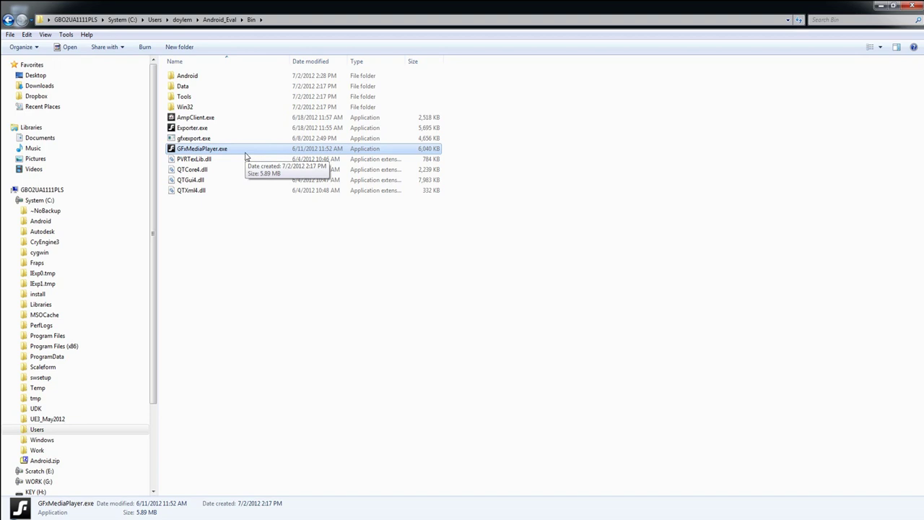
pyautogui.press('BackSpace')
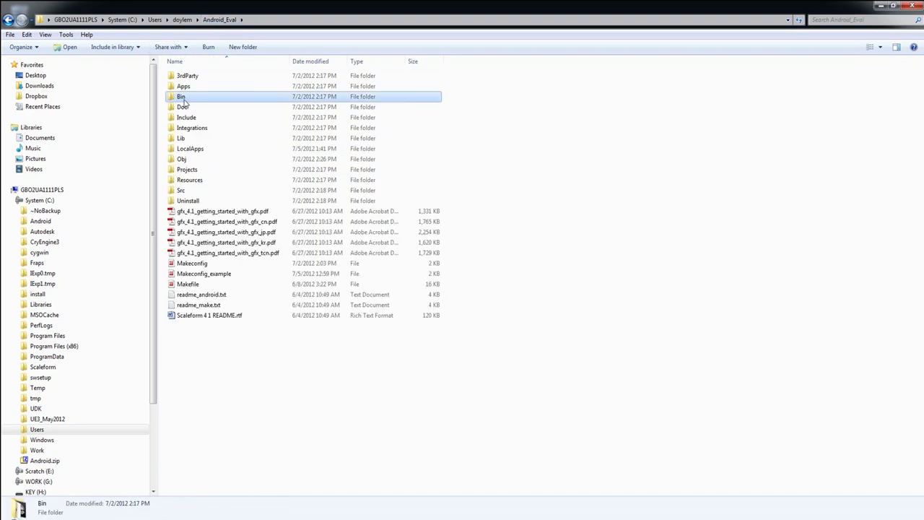
pyautogui.doubleClick(245, 107)
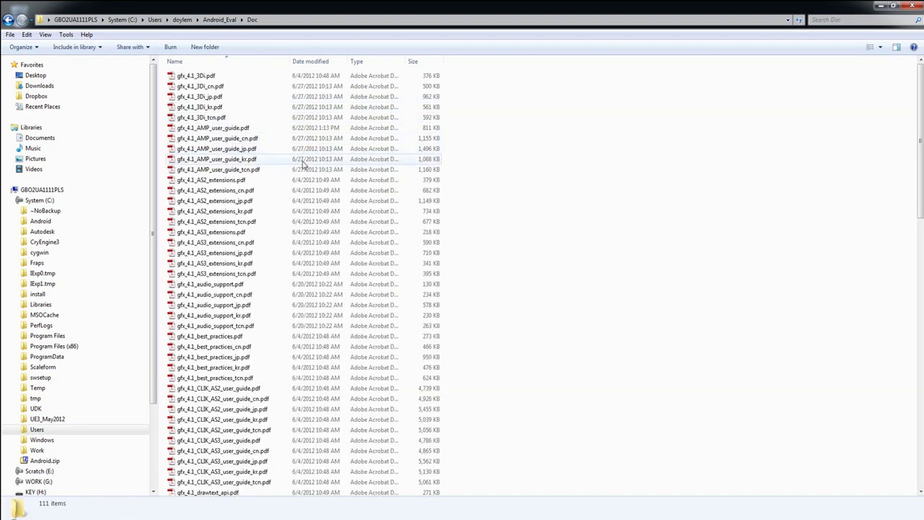
pyautogui.scroll(-2, 318, 176)
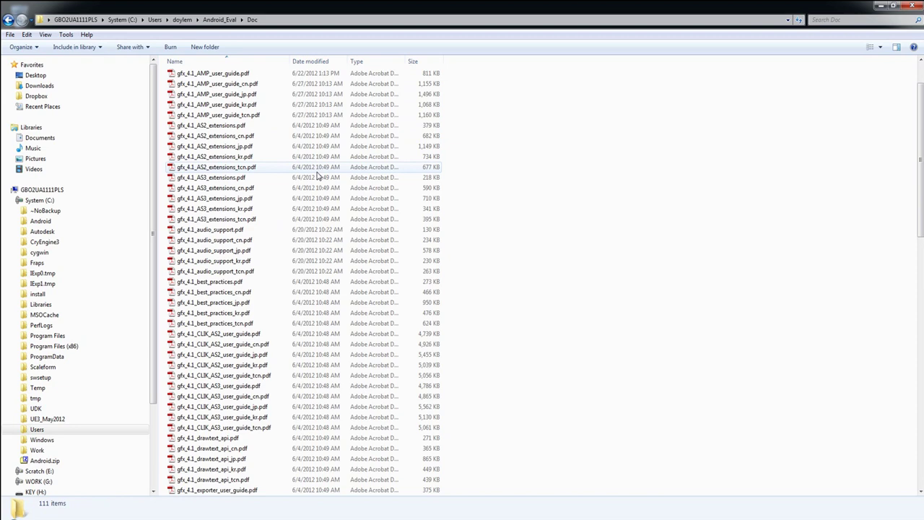
pyautogui.scroll(-4, 318, 175)
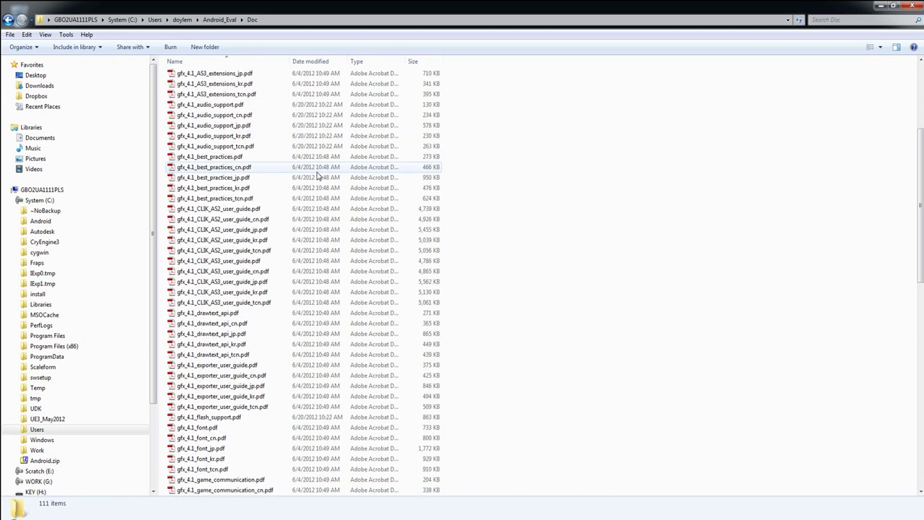
pyautogui.scroll(-4, 317, 175)
pyautogui.scroll(4, 318, 175)
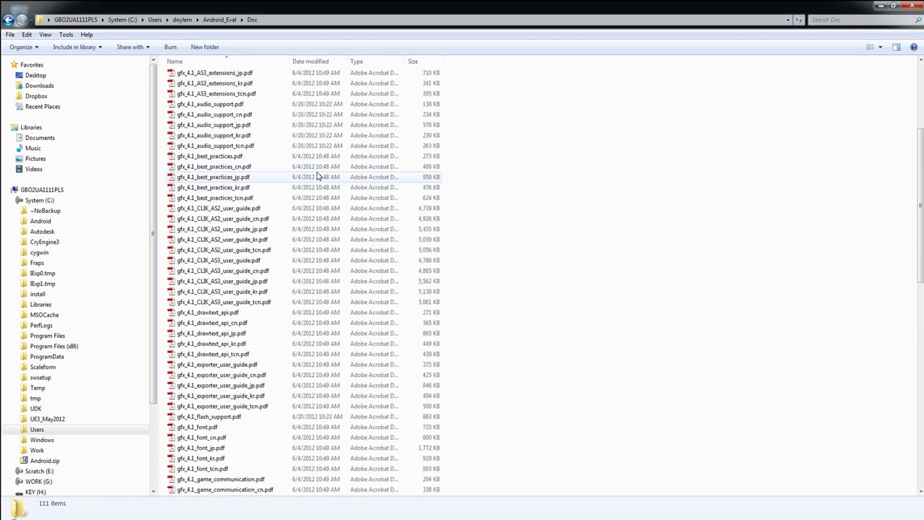
pyautogui.press('BackSpace')
pyautogui.click(208, 129)
# Step: Look inside the Android subfolders of Integrations and Lib
pyautogui.doubleClick(204, 129)
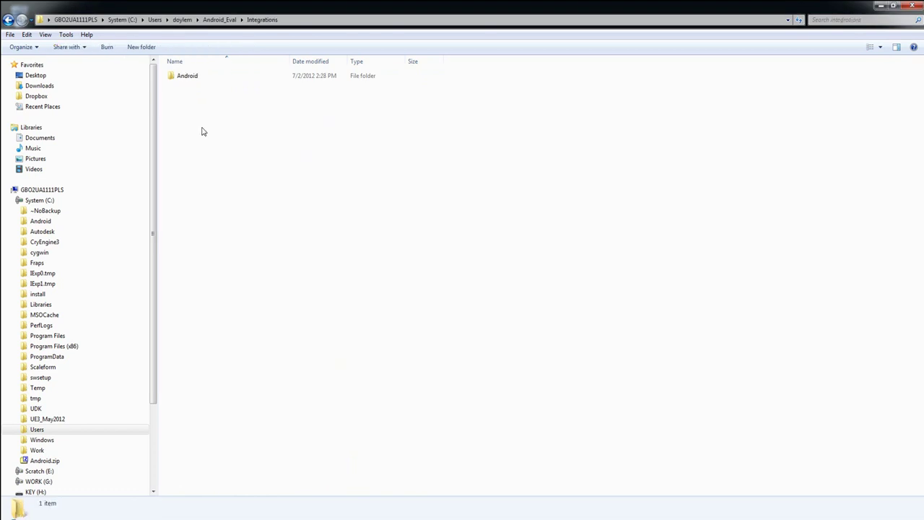
pyautogui.doubleClick(186, 76)
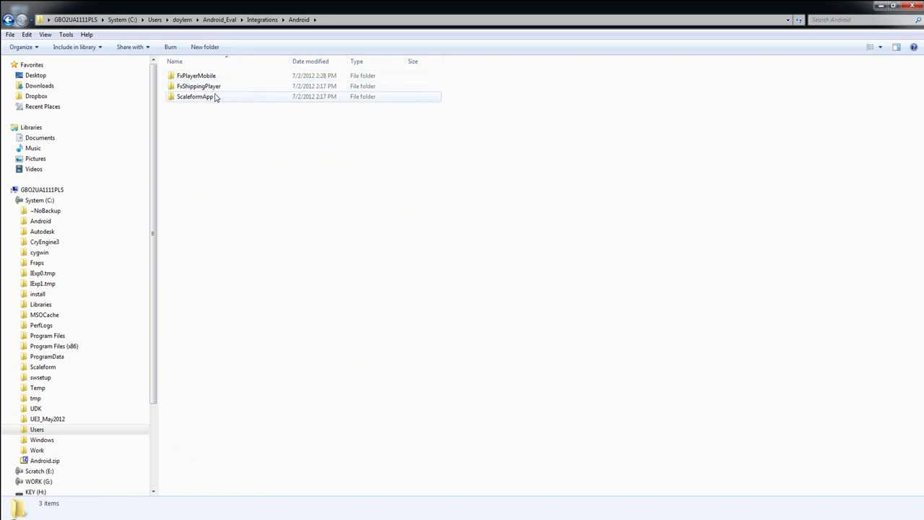
pyautogui.click(221, 19)
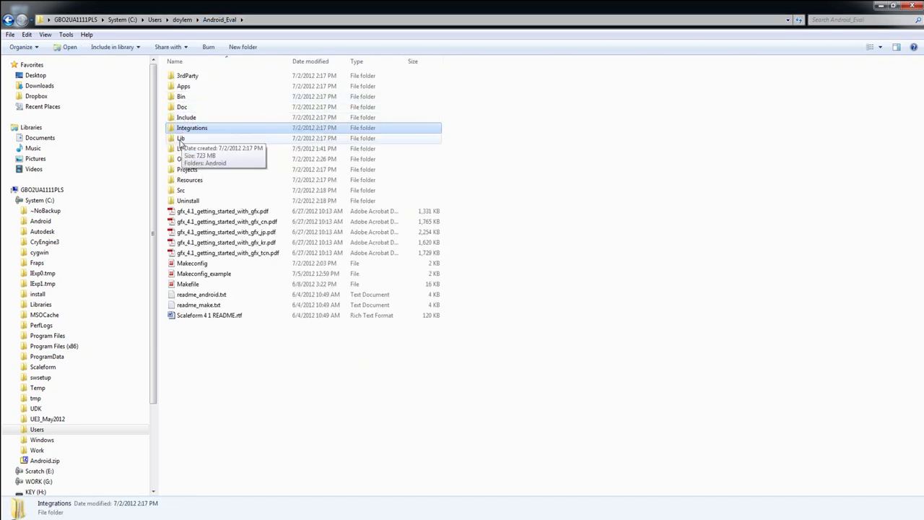
pyautogui.doubleClick(181, 138)
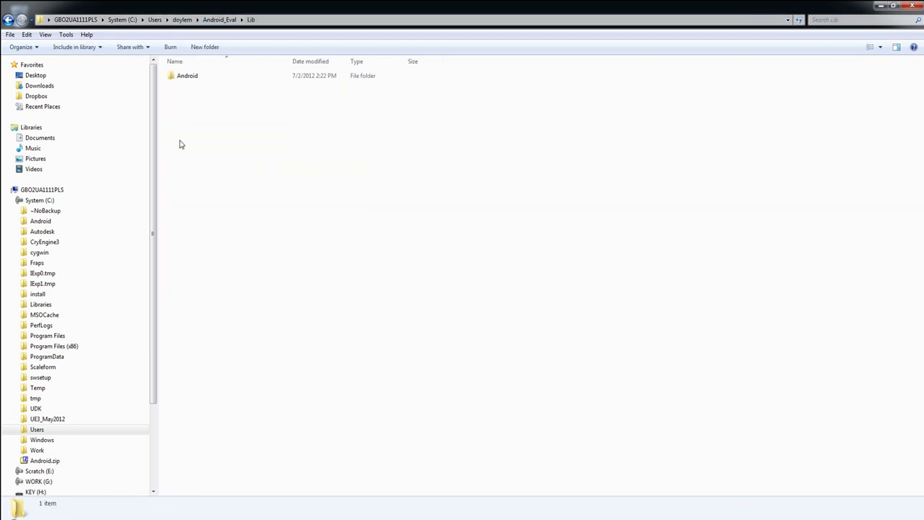
pyautogui.doubleClick(192, 81)
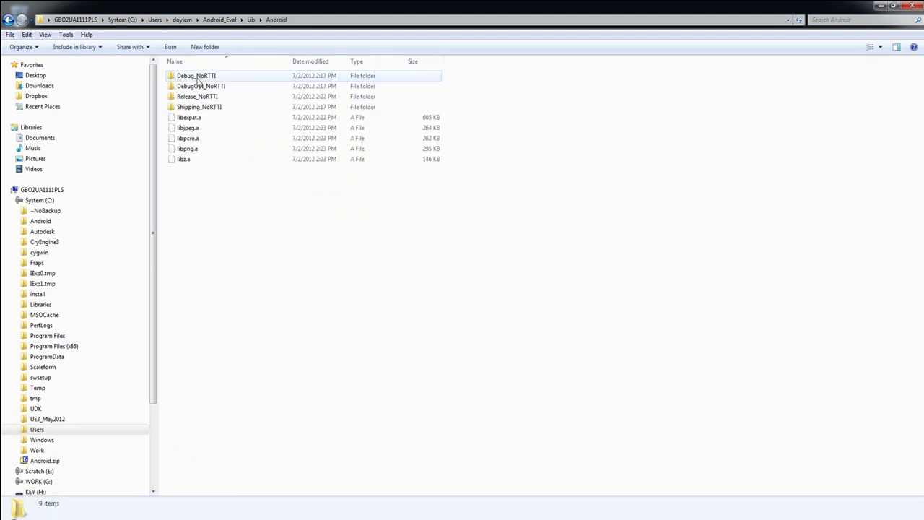
pyautogui.click(220, 19)
# Step: Check LocalApps and Projects, then open Resources > AS3 showing the CLIK folder
pyautogui.doubleClick(216, 148)
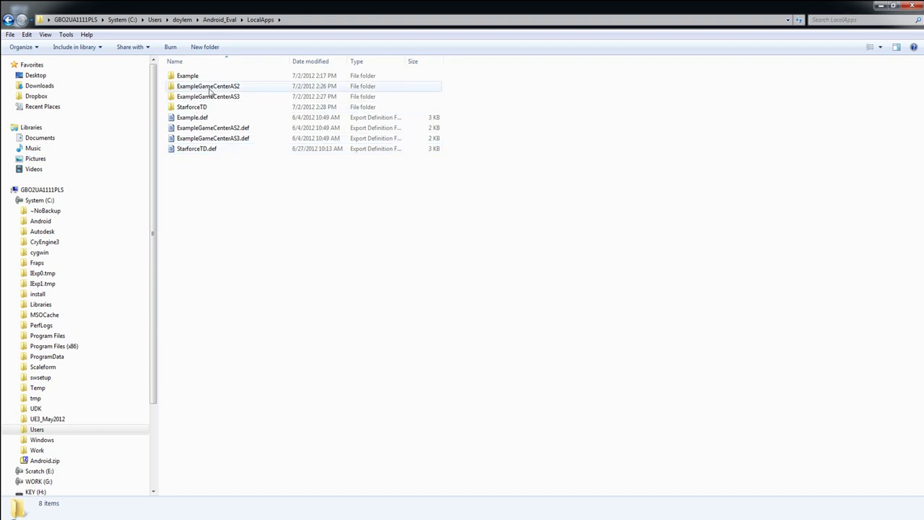
pyautogui.click(229, 21)
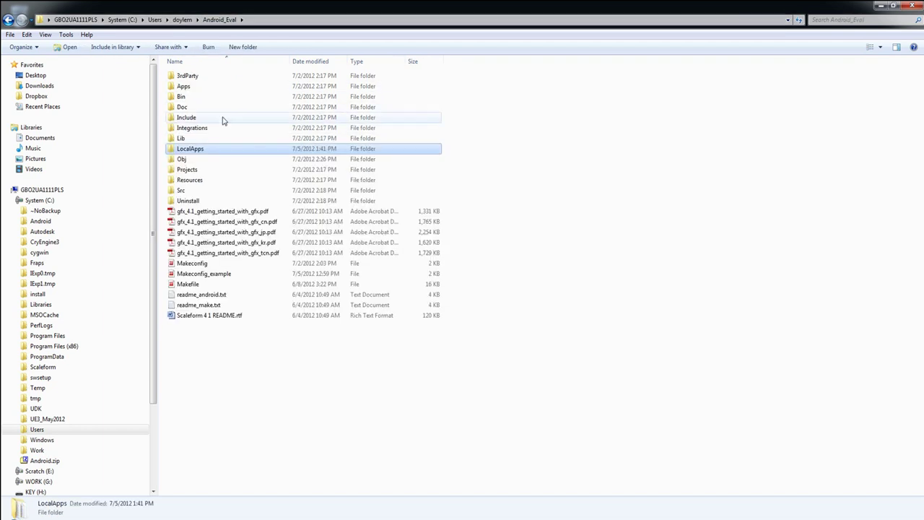
pyautogui.doubleClick(195, 174)
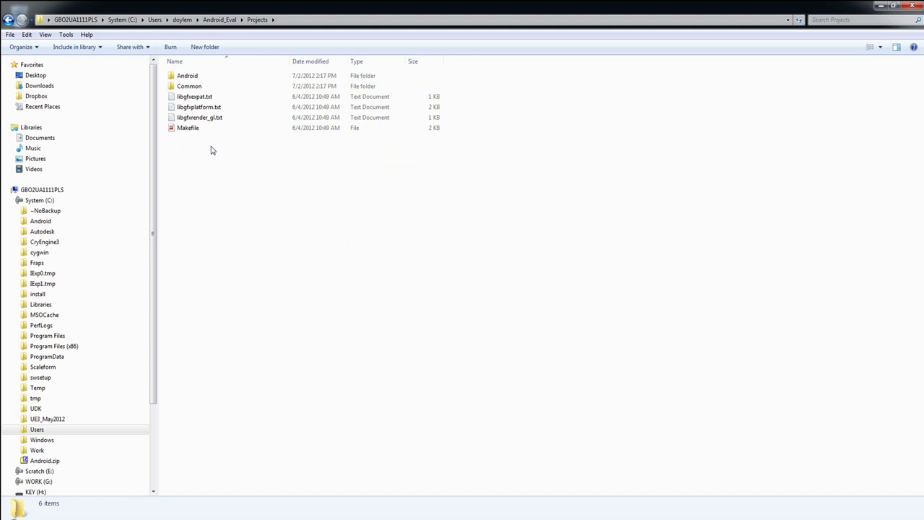
pyautogui.click(229, 19)
pyautogui.doubleClick(192, 181)
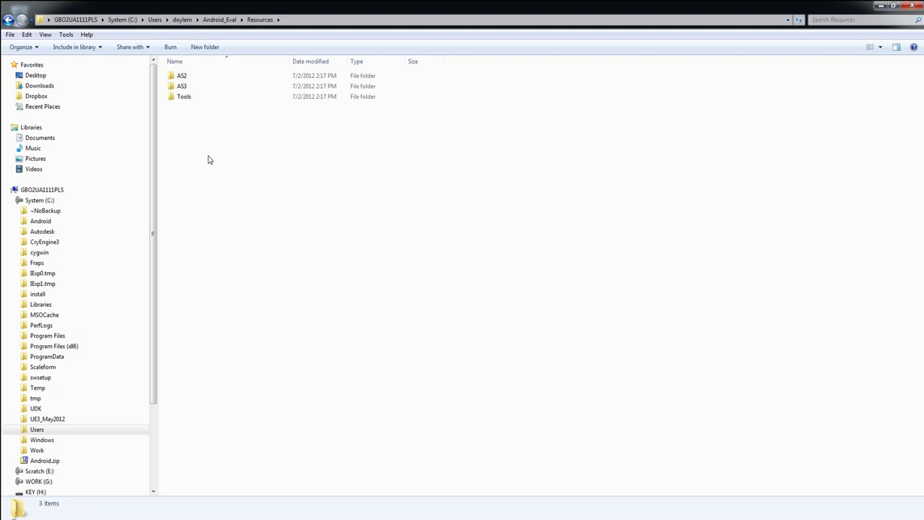
pyautogui.doubleClick(193, 87)
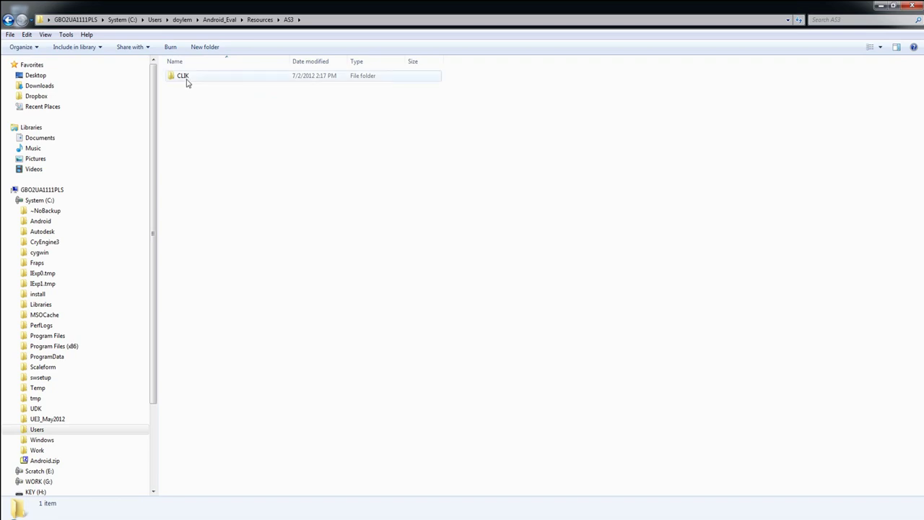
# Step: Open CLIK and view the ButtonBar, CheckBox, DropdownMenu, Layout, Multiple Controllers and OptionStepper demos
pyautogui.click(186, 81)
pyautogui.doubleClick(187, 82)
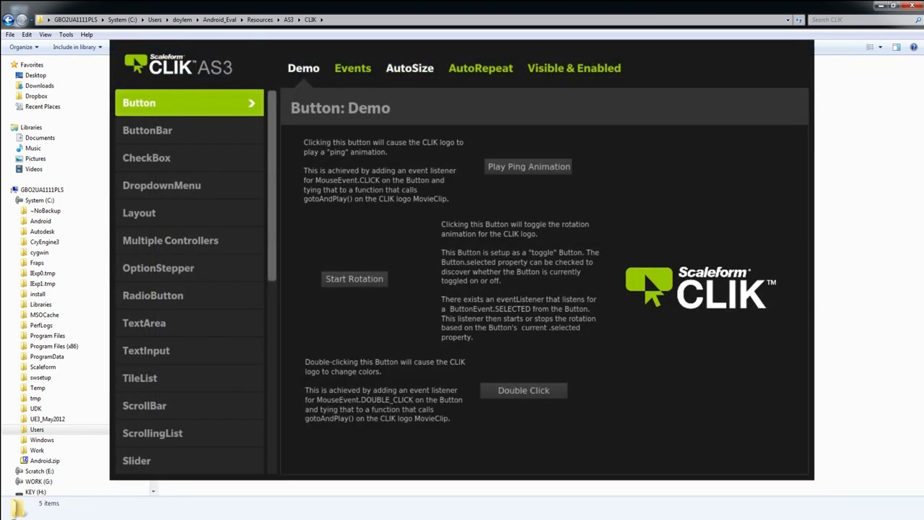
pyautogui.click(250, 131)
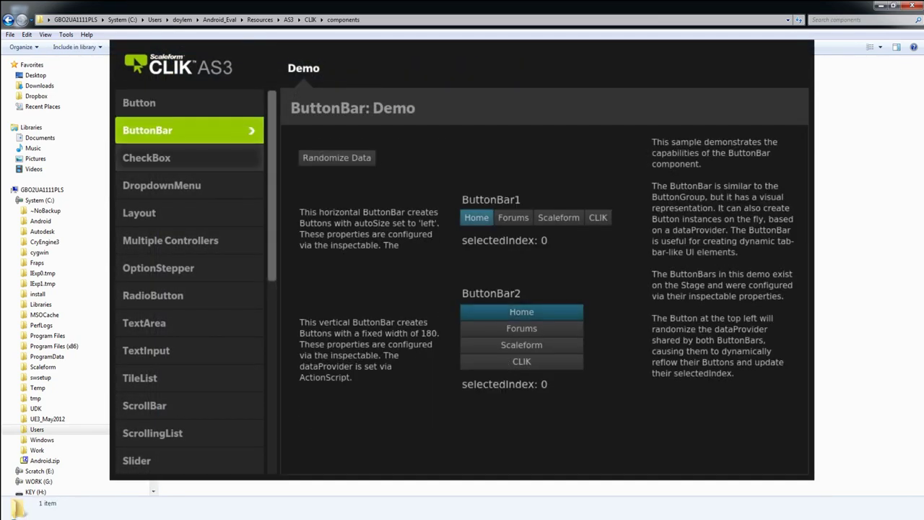
pyautogui.click(249, 158)
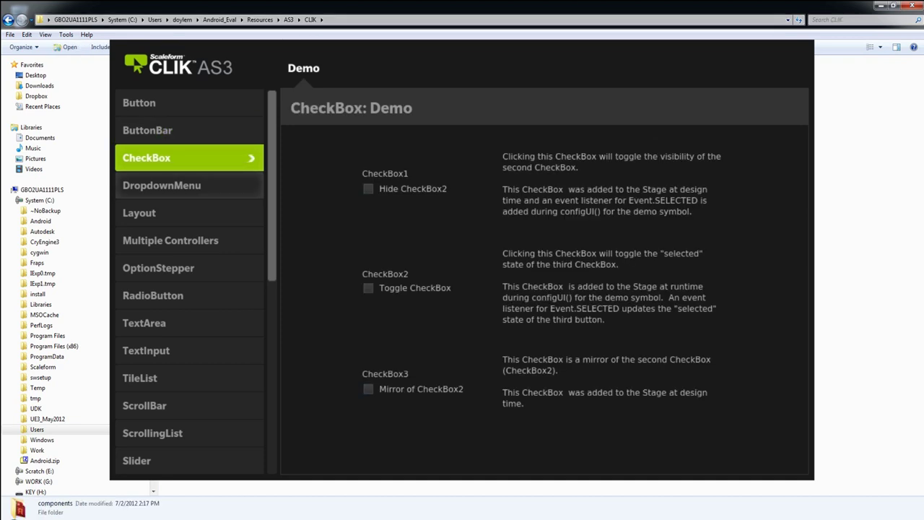
pyautogui.click(252, 186)
pyautogui.click(250, 213)
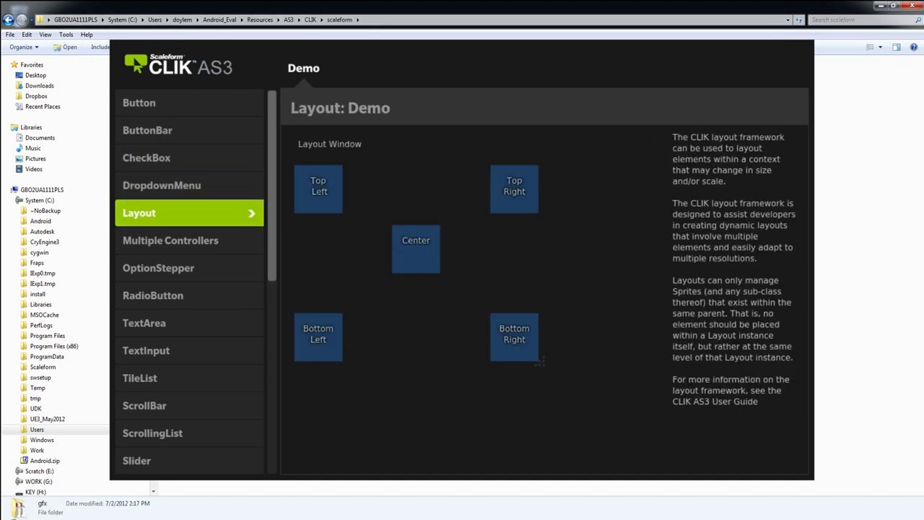
pyautogui.click(247, 241)
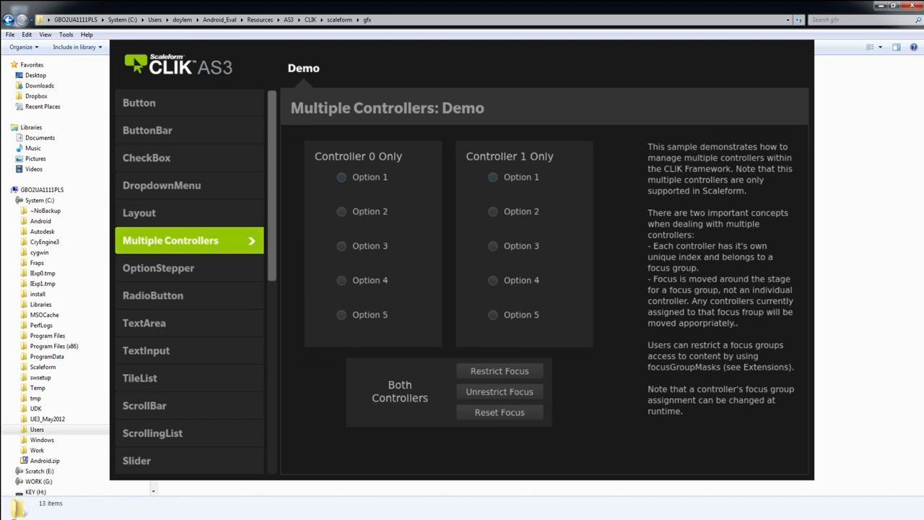
pyautogui.click(247, 268)
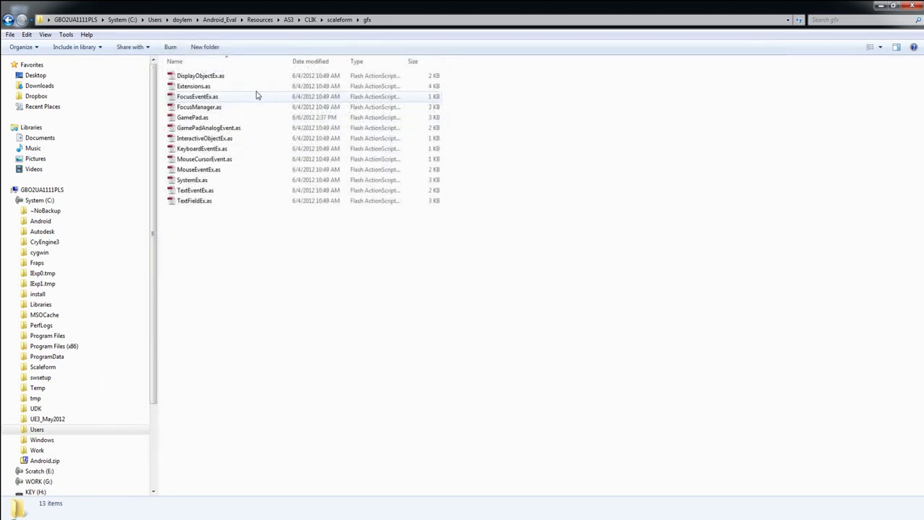
# Step: Browse Src > GFx, then open Bin > Android to locate FxPlayerMobile.apk
pyautogui.hotkey('alt', 'Up')
pyautogui.hotkey('alt', 'Up')
pyautogui.hotkey('alt', 'Up')
pyautogui.hotkey('alt', 'Up')
pyautogui.hotkey('alt', 'Up')
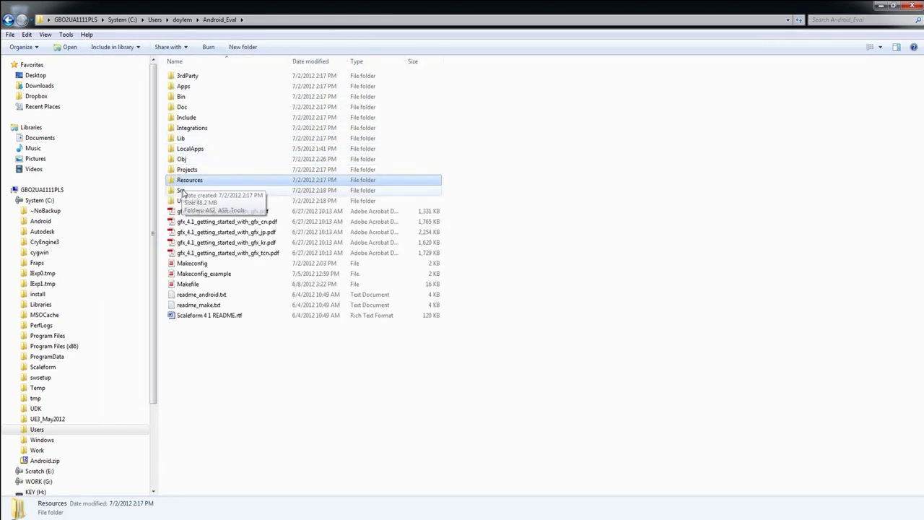
pyautogui.doubleClick(182, 191)
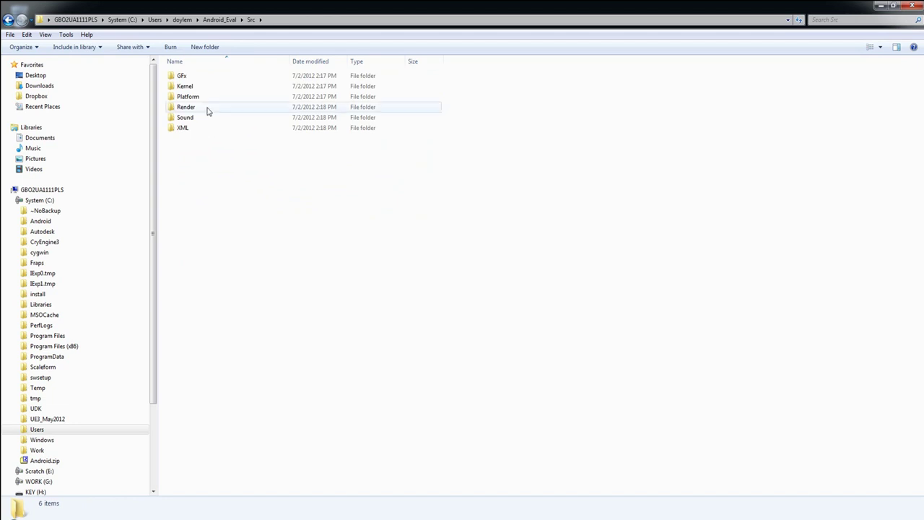
pyautogui.doubleClick(196, 76)
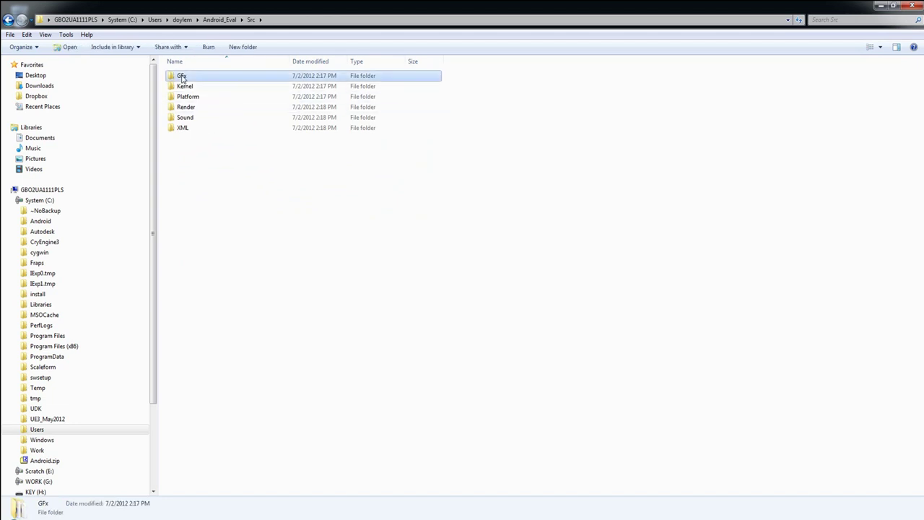
pyautogui.click(221, 21)
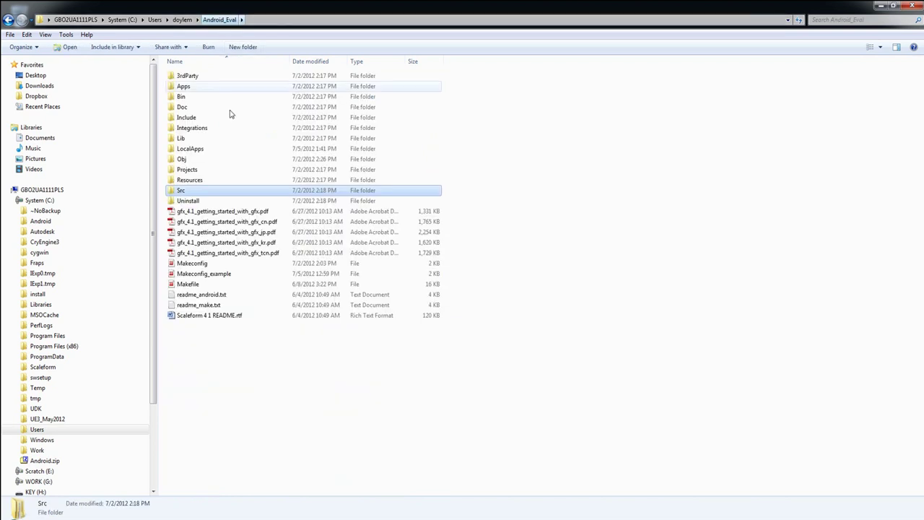
pyautogui.click(233, 211)
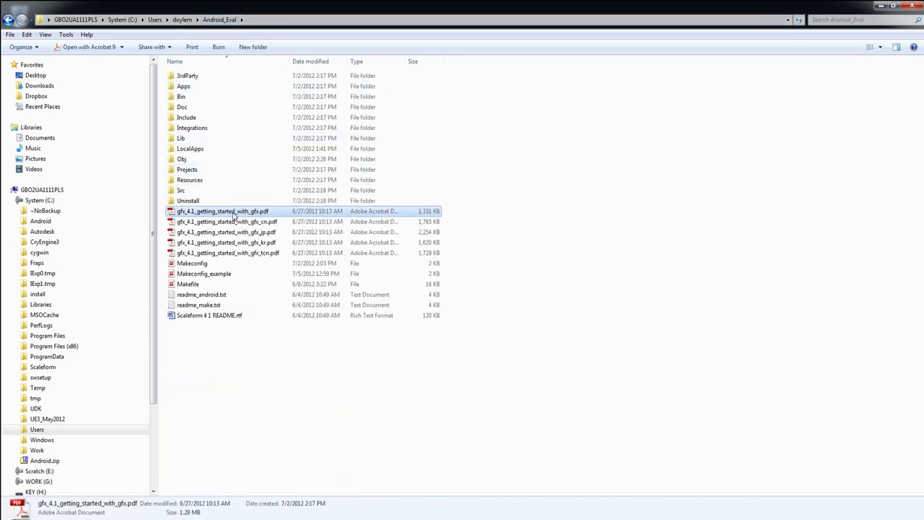
pyautogui.doubleClick(180, 97)
pyautogui.doubleClick(185, 76)
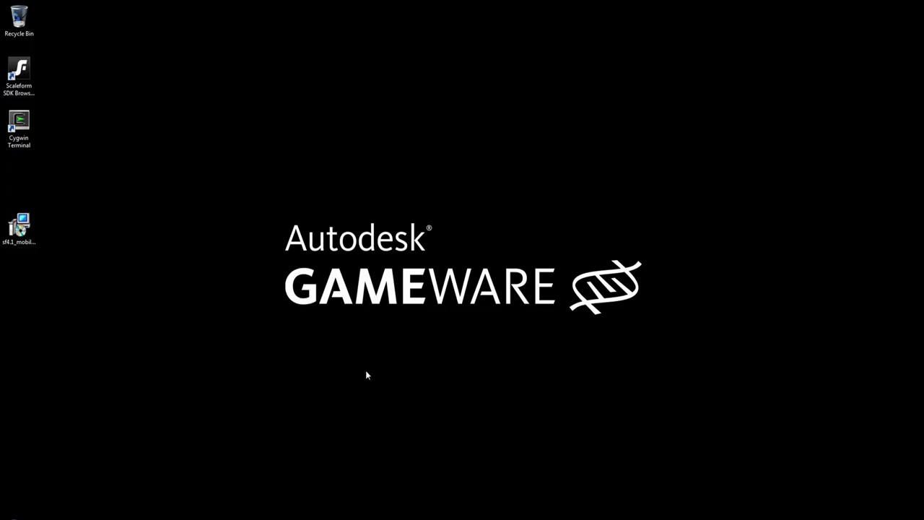
# Step: In Cygwin Terminal, run 'adb push Bin/Data/AS3/Samples/3DGenerator_AS3.swf /sdcard/flash.swf'
pyautogui.doubleClick(30, 130)
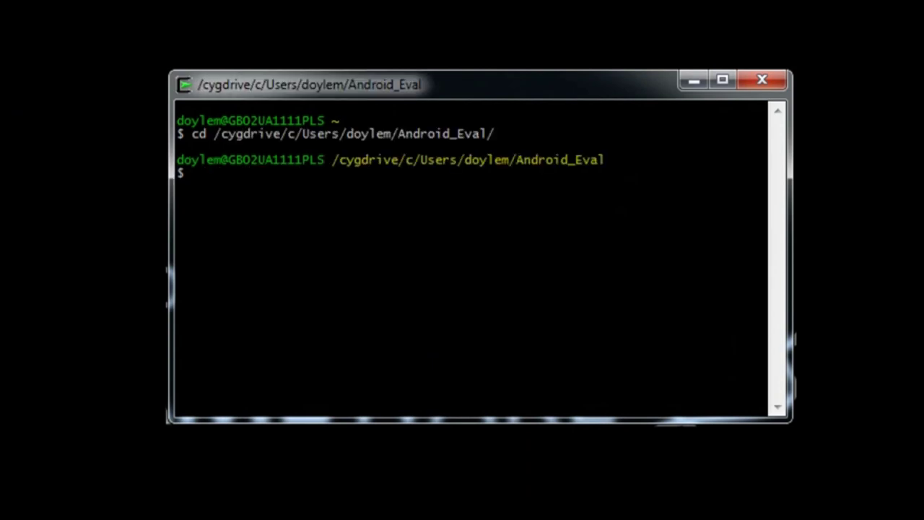
pyautogui.write('adb push ')
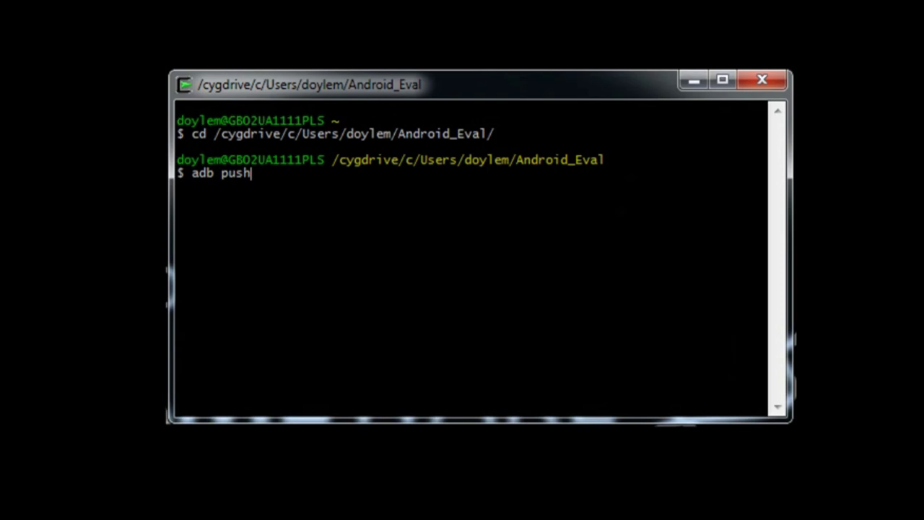
pyautogui.write('Bin/Dat')
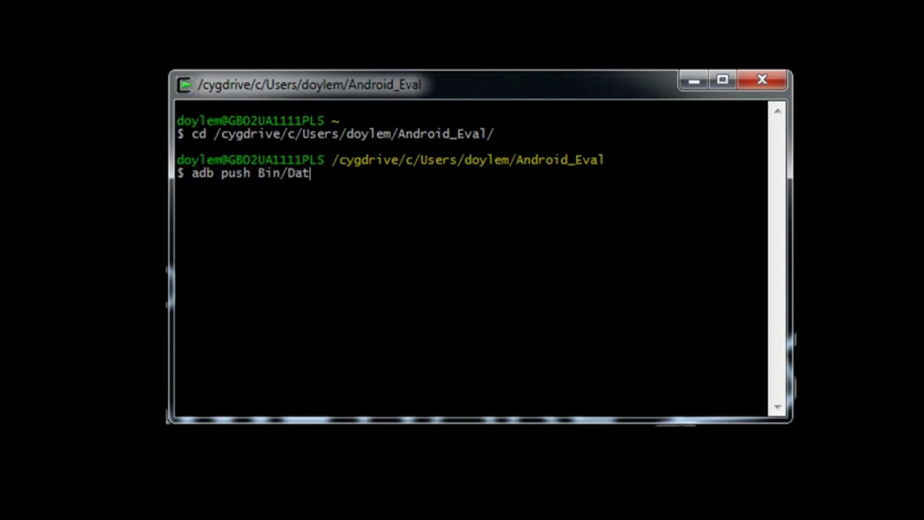
pyautogui.write('a/AS3/Samples')
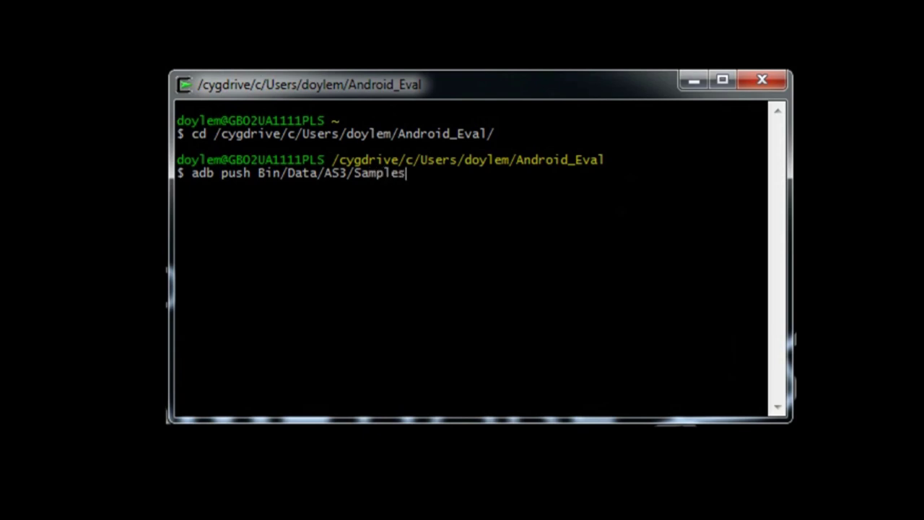
pyautogui.write('/3DGenerator_')
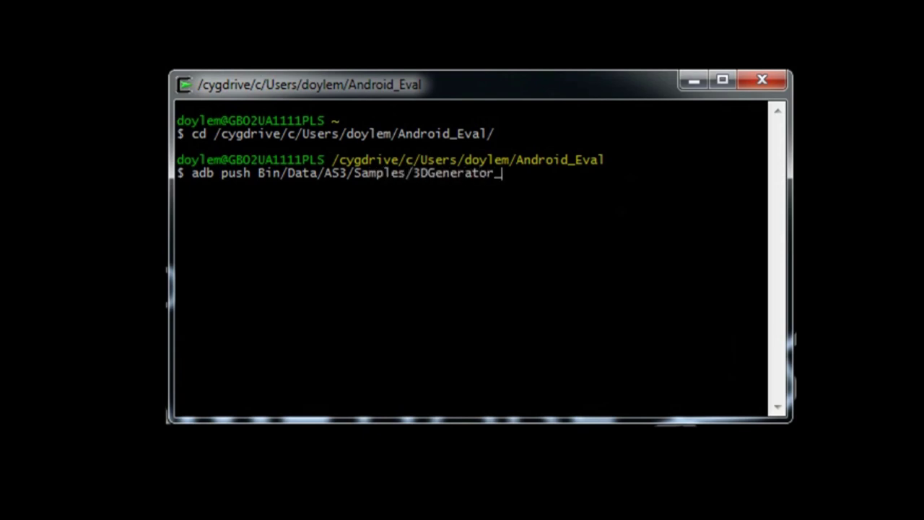
pyautogui.write('AS3.swf /sd')
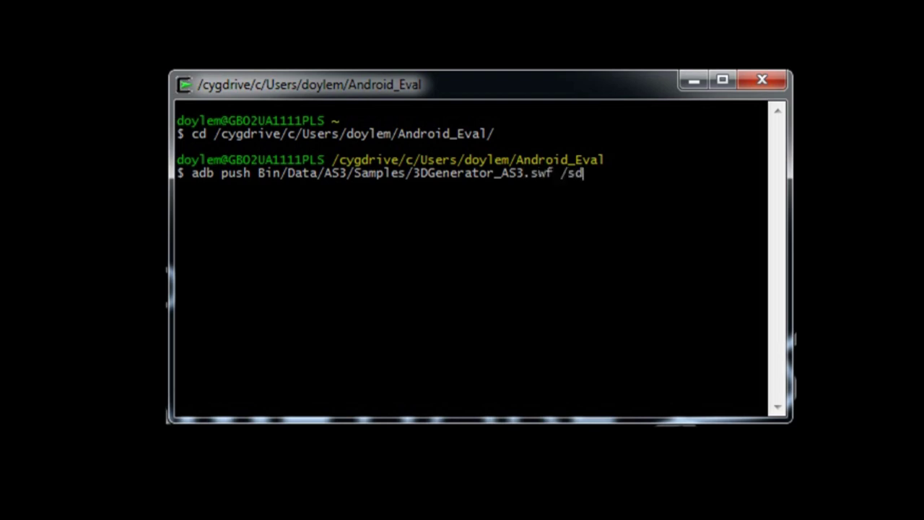
pyautogui.write('card/flash.swf')
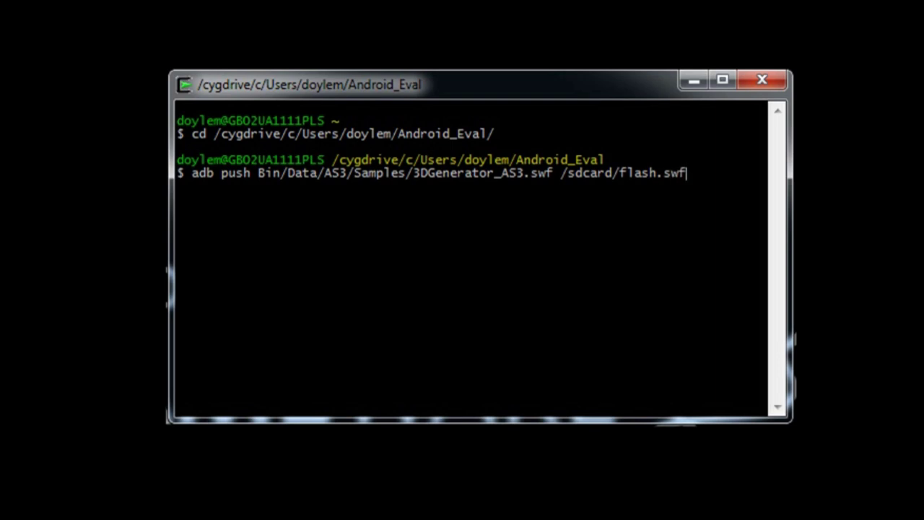
pyautogui.press('Return')
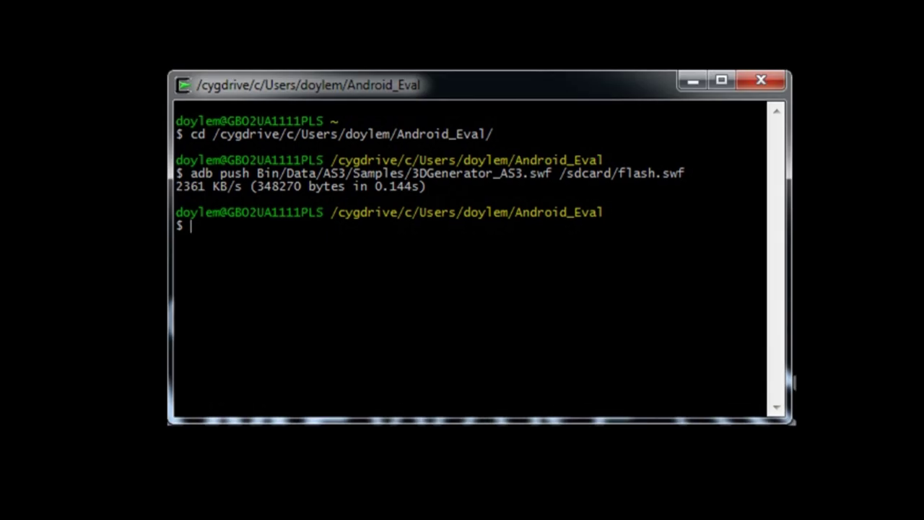
# Step: Run adb install Bin/Android/FxPlayerMobile.apk to put the player on the device
pyautogui.write('adb install ')
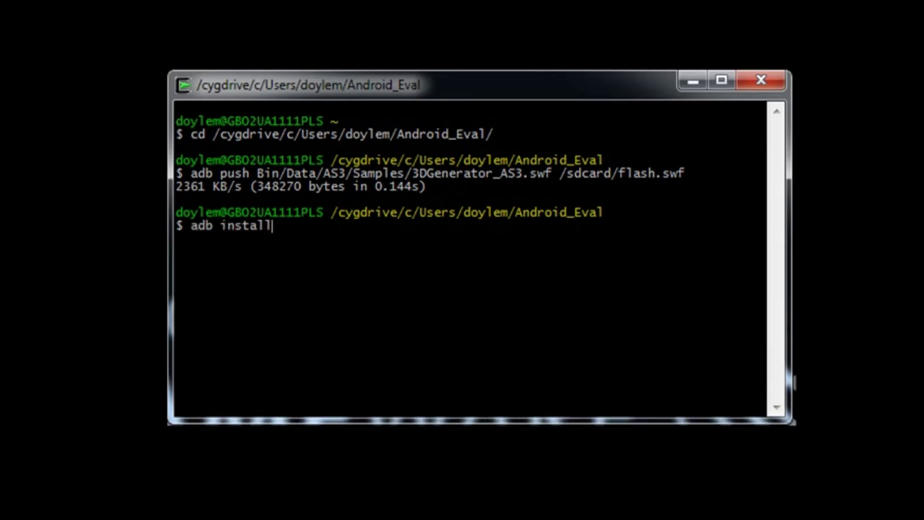
pyautogui.write('Bin/Android/FxPlayerMobile.apk')
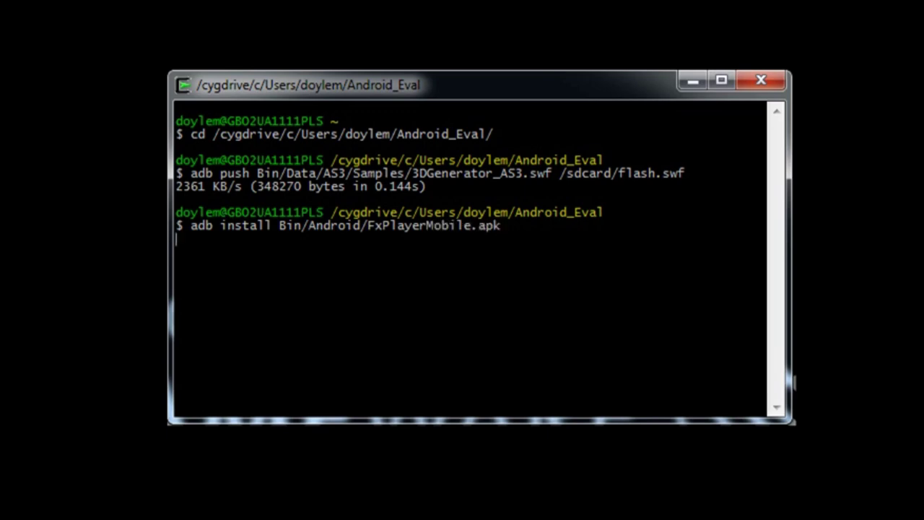
pyautogui.press('Return')
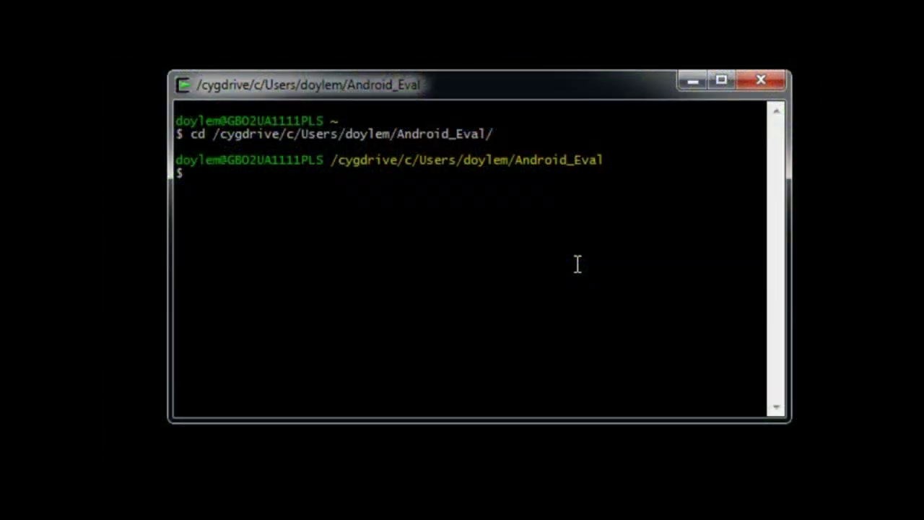
# Step: Run adb install LocalApps/StarforceTD/Android/StarforceTD.apk, correcting the path typos first
pyautogui.write('adb install')
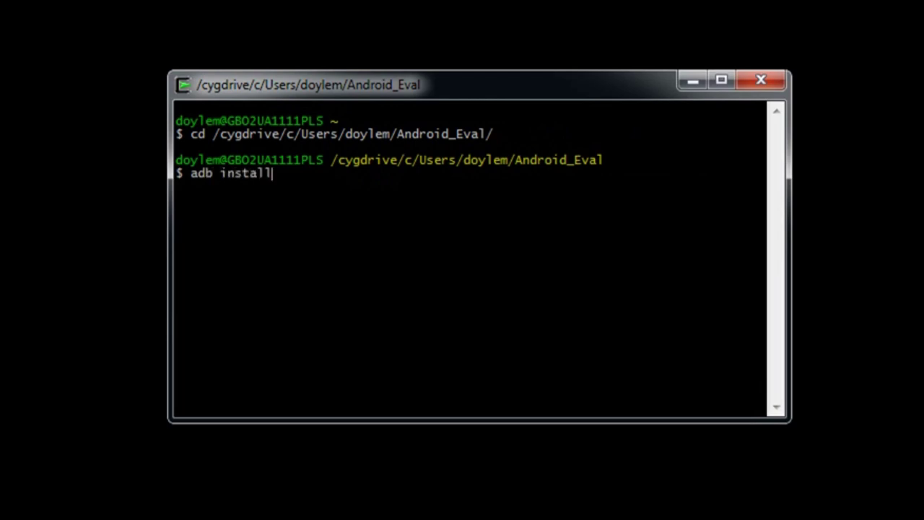
pyautogui.write(' LocalAp')
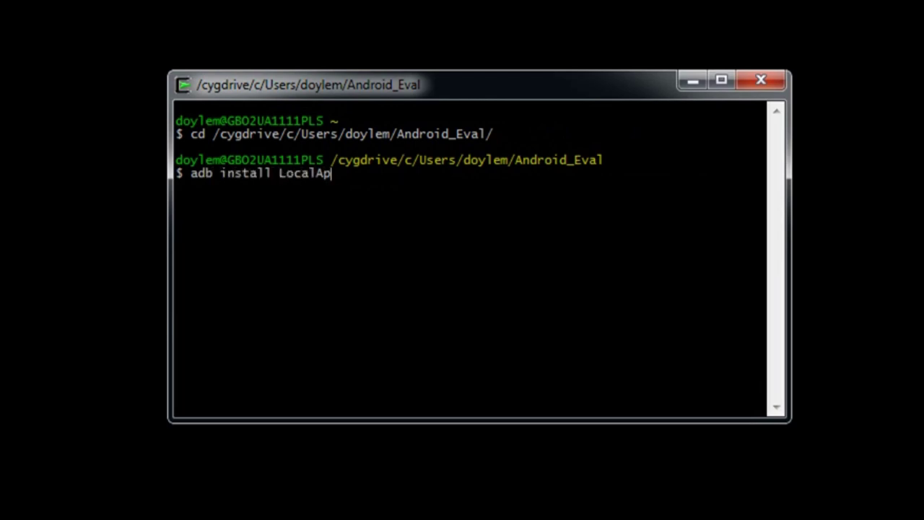
pyautogui.write('ps/Starr')
pyautogui.press('BackSpace')
pyautogui.write('force')
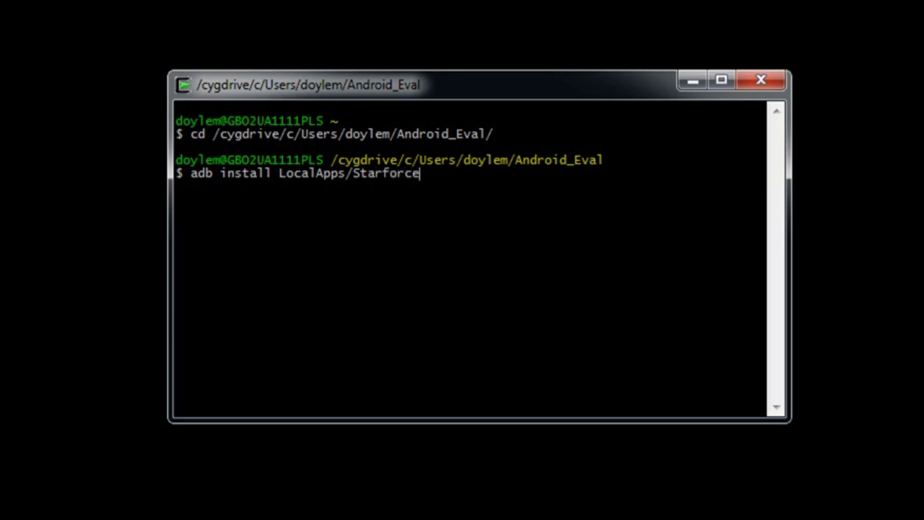
pyautogui.write('TD/Android/StarfroceT')
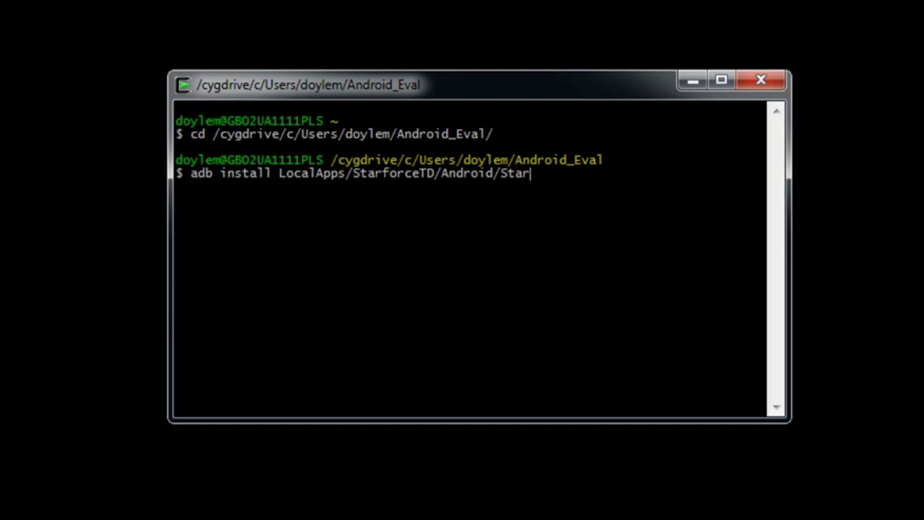
pyautogui.write('D')
pyautogui.press('Left')
pyautogui.press('Left')
pyautogui.press('Left')
pyautogui.press('Left')
pyautogui.press('Left')
pyautogui.hotkey('ctrl', 't')
pyautogui.press('End')
pyautogui.write('.apk')
pyautogui.press('Return')
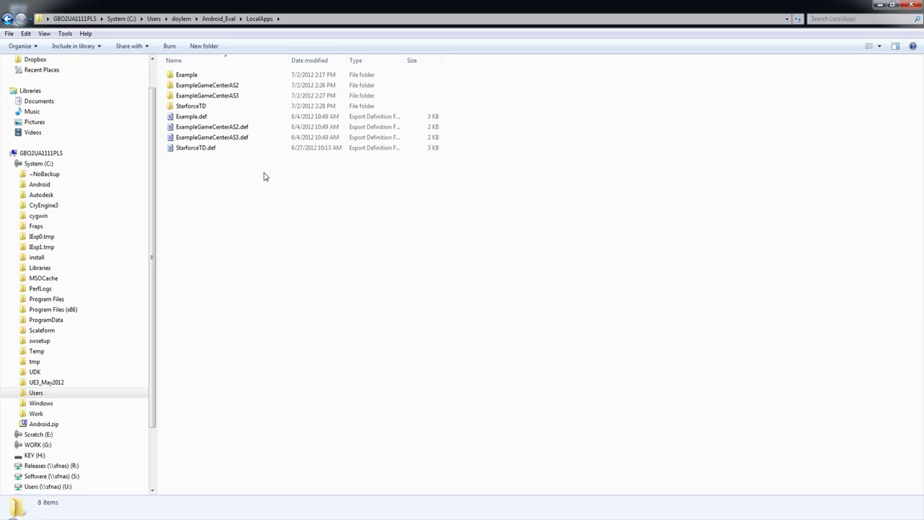
# Step: Duplicate StarforceTD.def inside the LocalApps folder
pyautogui.click(202, 149)
pyautogui.rightClick(202, 150)
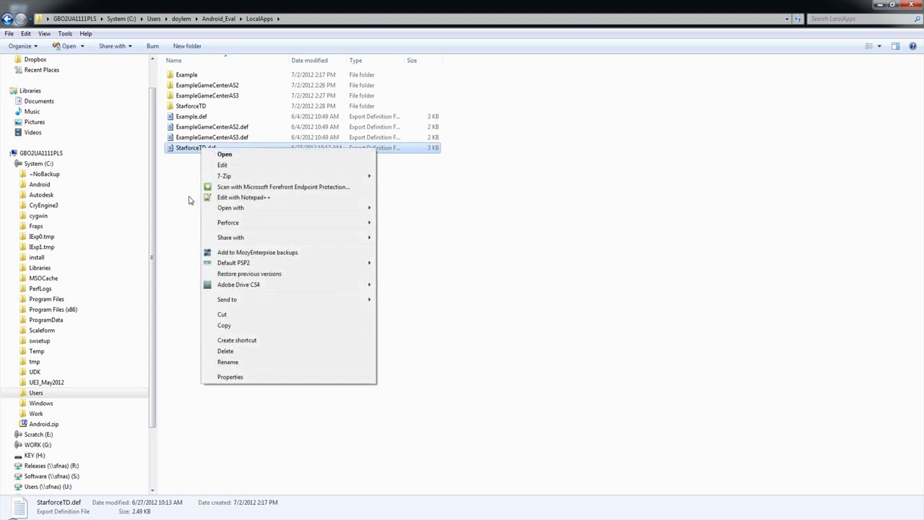
pyautogui.click(228, 327)
pyautogui.rightClick(229, 241)
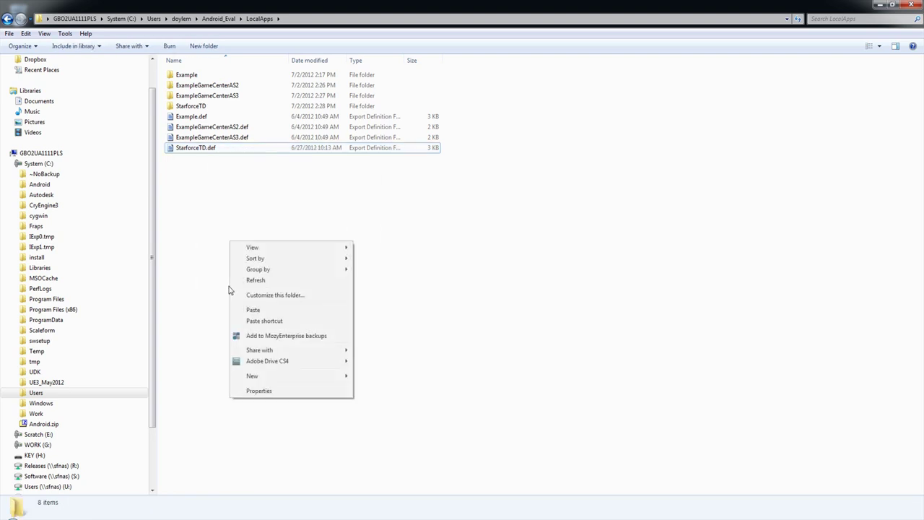
pyautogui.click(244, 312)
# Step: Rename the copy to MyApp.def and open it with Notepad++
pyautogui.rightClick(218, 148)
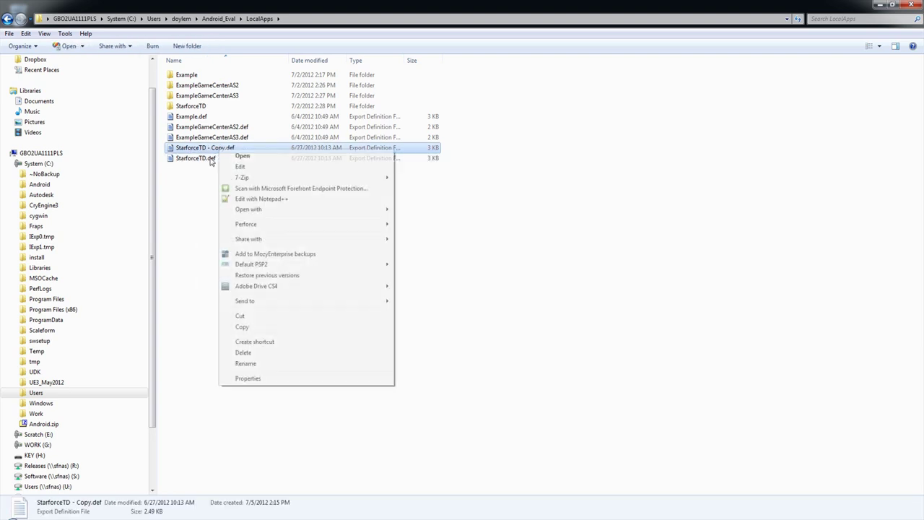
pyautogui.click(245, 363)
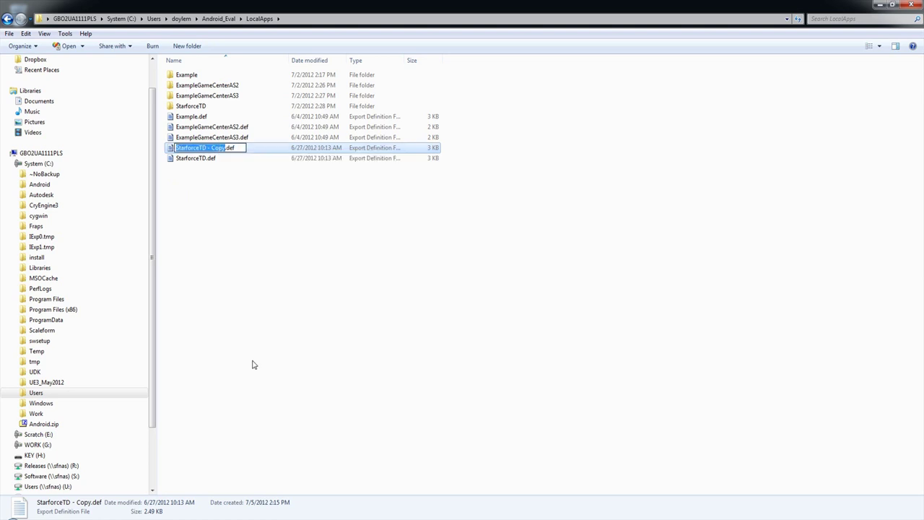
pyautogui.write('MyApp')
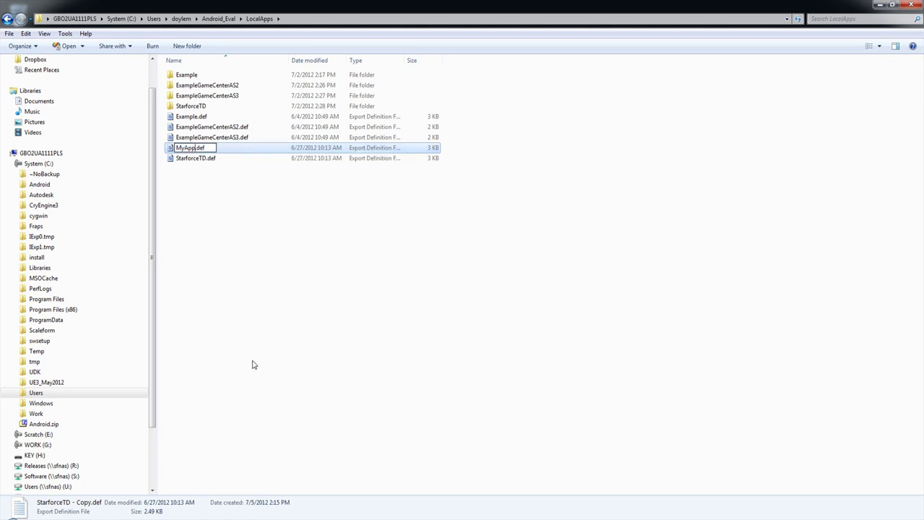
pyautogui.press('Return')
pyautogui.click(253, 365)
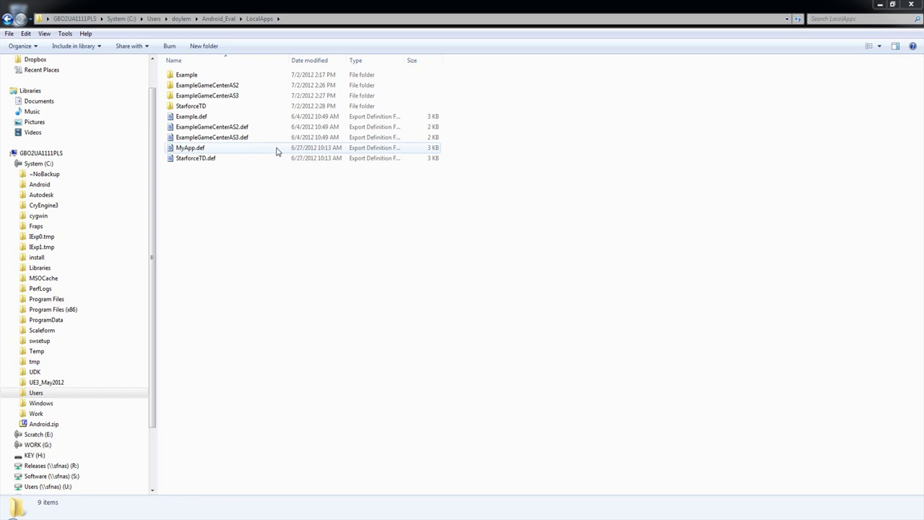
pyautogui.rightClick(199, 150)
pyautogui.click(224, 195)
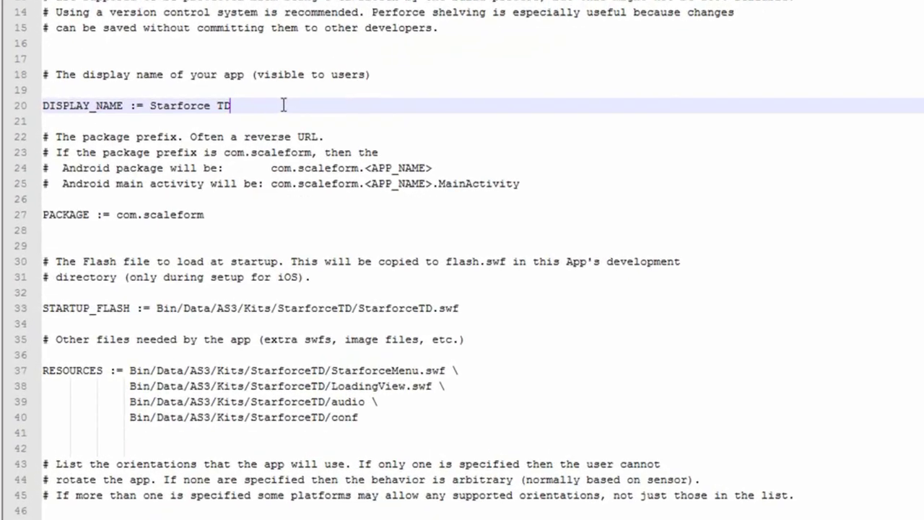
# Step: Replace 'Starforce TD' with 'My App', then review the STARTUP_FLASH and RESOURCES lines
pyautogui.moveTo(308, 52); pyautogui.dragTo(184, 54)
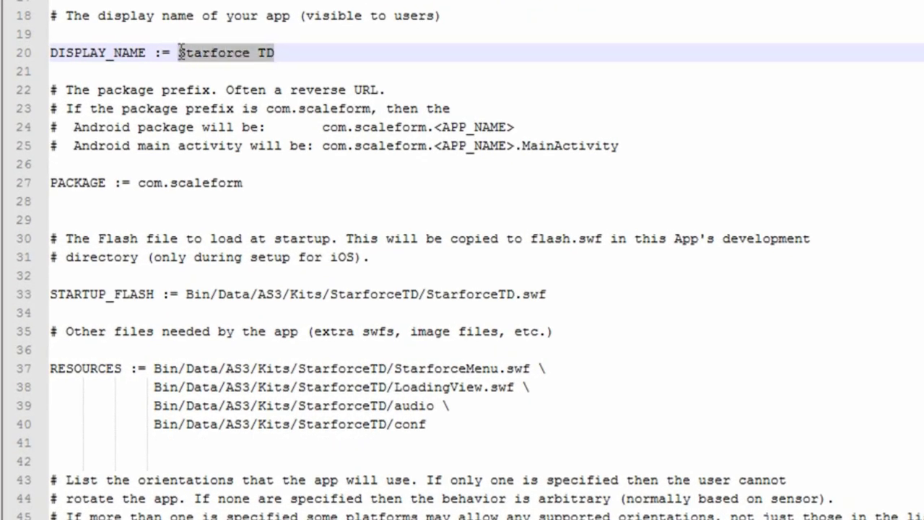
pyautogui.write('My App')
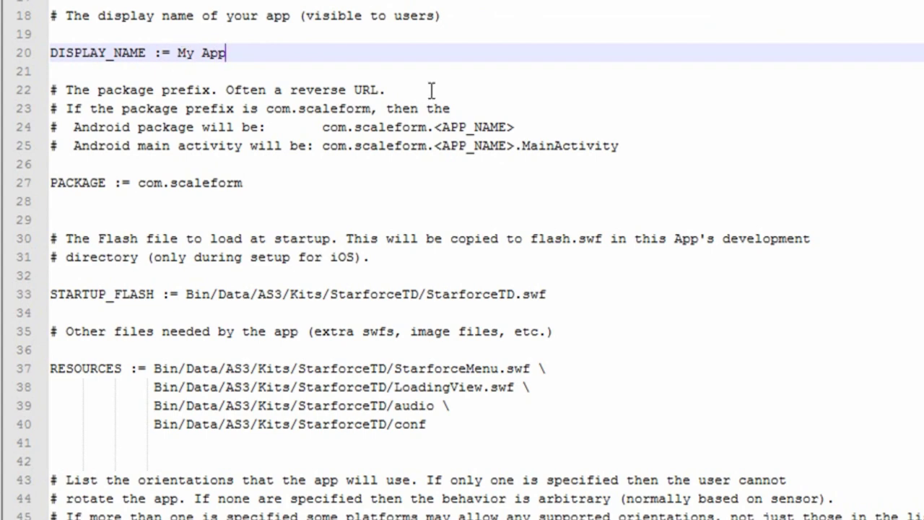
pyautogui.scroll(-2, 472, 199)
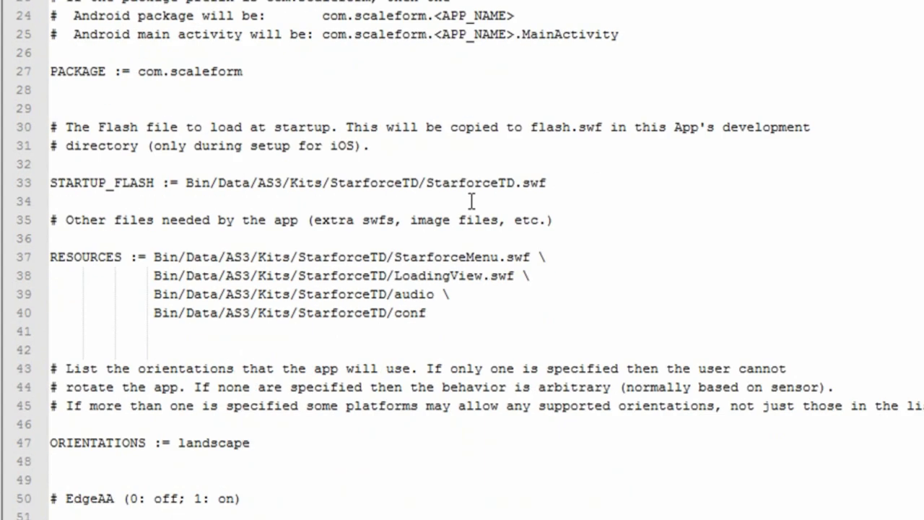
pyautogui.click(569, 185)
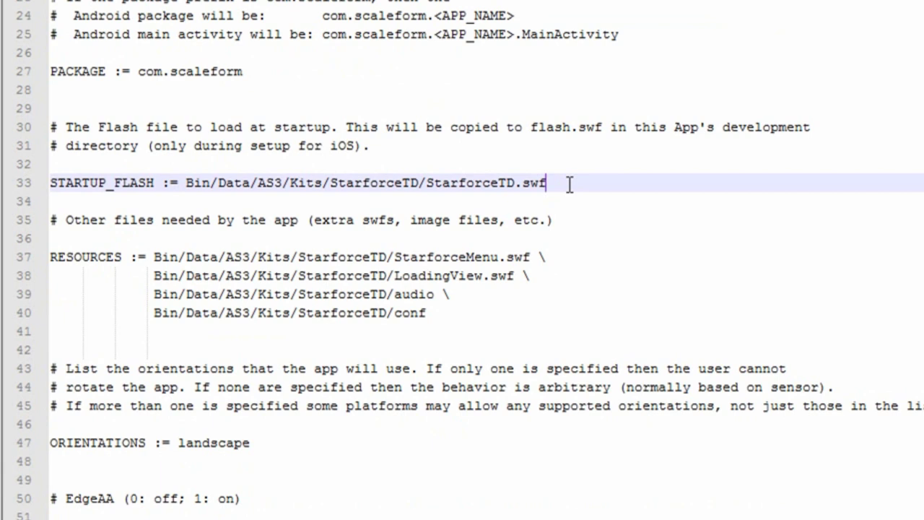
pyautogui.click(588, 259)
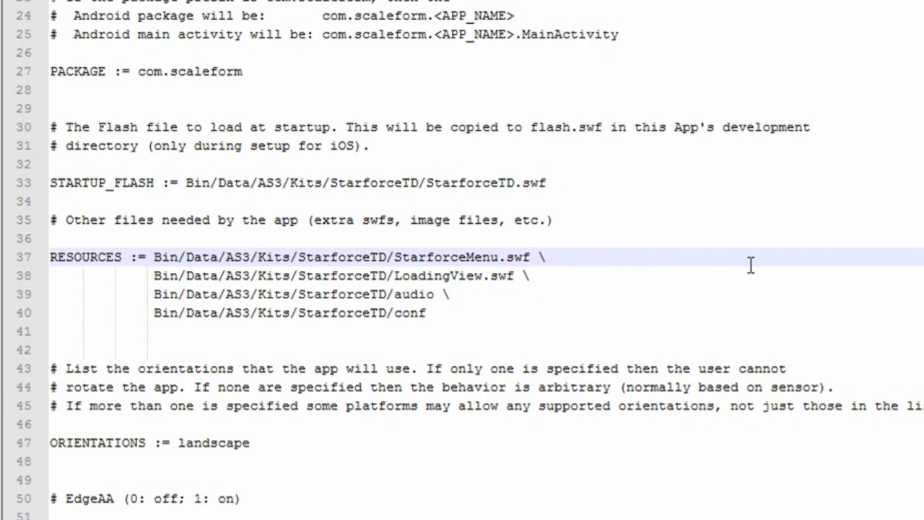
pyautogui.press('Down')
pyautogui.press('Down')
pyautogui.press('Down')
pyautogui.press('Down')
pyautogui.press('Down')
pyautogui.press('Down')
pyautogui.press('Down')
pyautogui.press('Down')
pyautogui.press('Down')
pyautogui.press('Down')
pyautogui.scroll(-3, 711, 221)
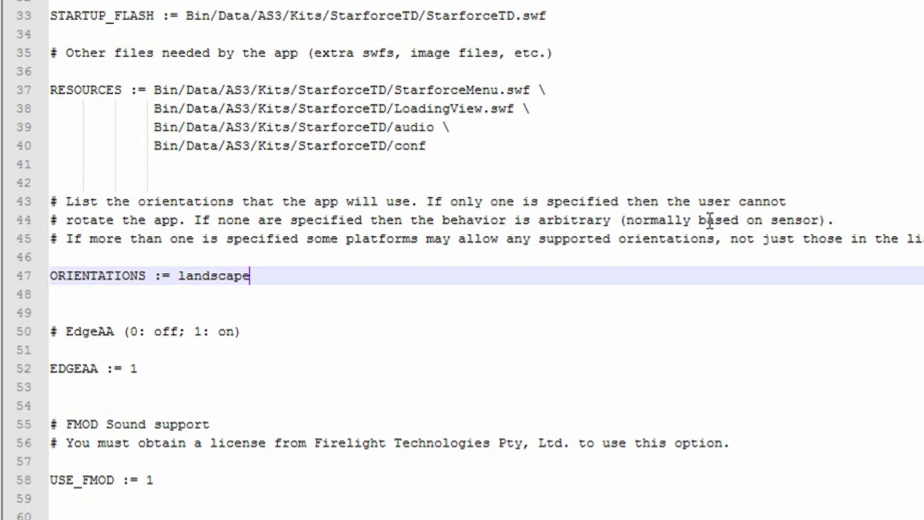
pyautogui.scroll(-1, 434, 267)
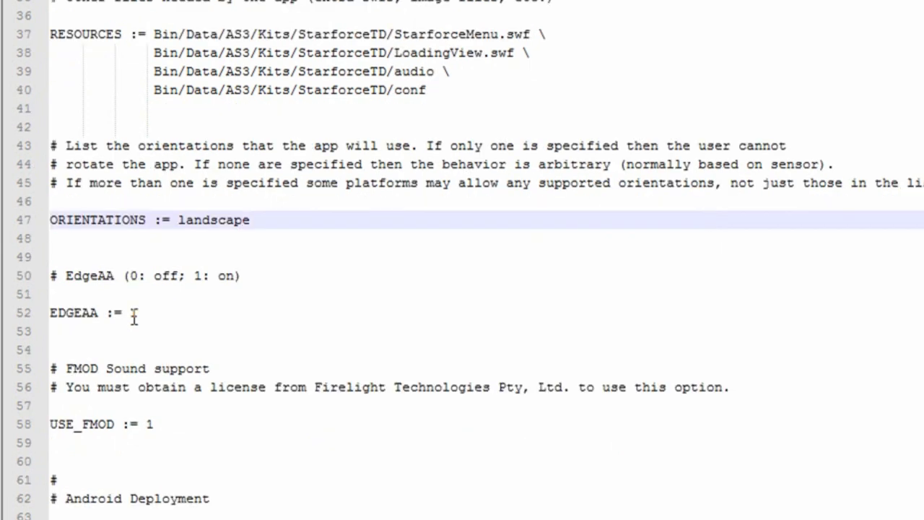
pyautogui.click(195, 314)
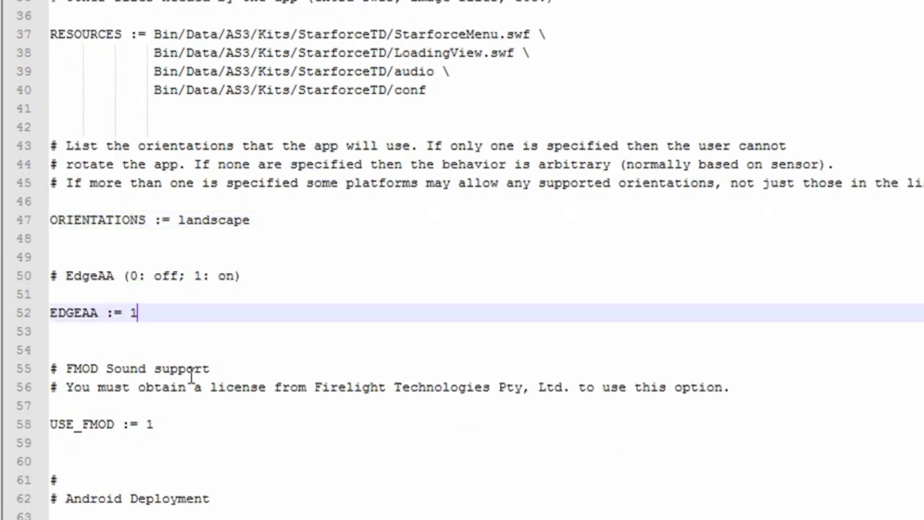
pyautogui.click(185, 425)
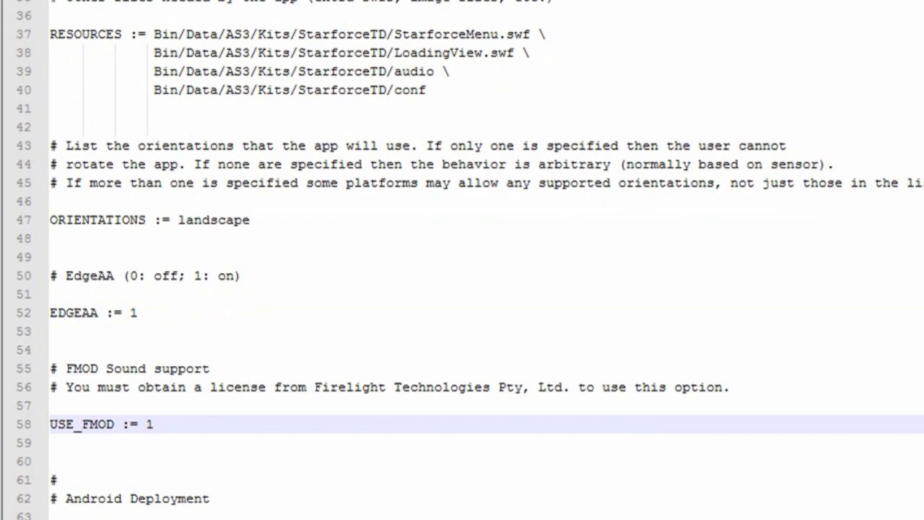
pyautogui.scroll(-2, 231, 466)
pyautogui.click(231, 466)
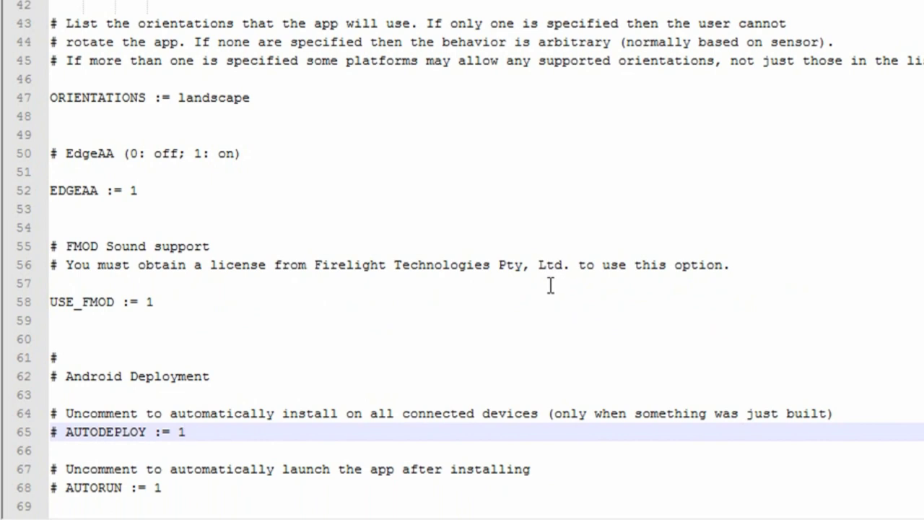
pyautogui.click(186, 489)
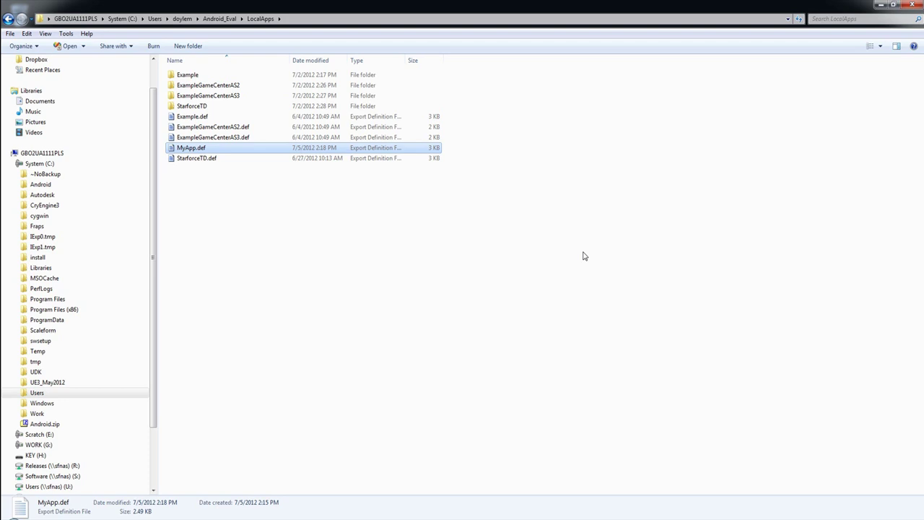
# Step: Begin a mkdir command at the Cygwin Android_Eval prompt
pyautogui.hotkey('alt', 'Tab')
pyautogui.write('mk')
pyautogui.write('dir')
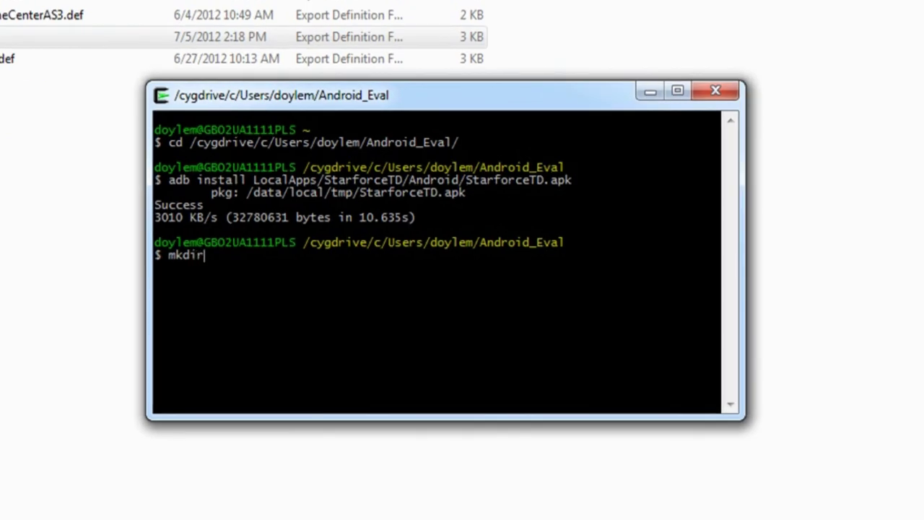
pyautogui.write(' .')
pyautogui.write('oid')
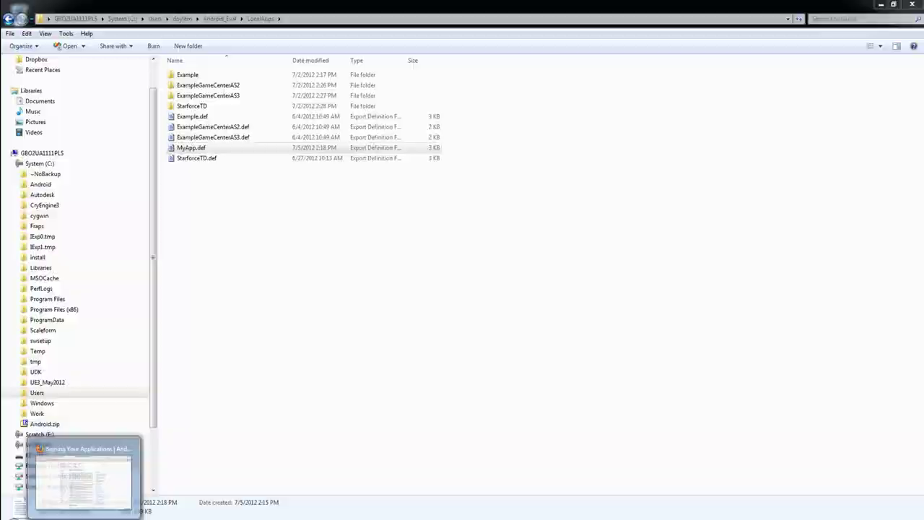
# Step: View the Signing Your Applications page, then go back to the Android_Eval folder
pyautogui.click(79, 477)
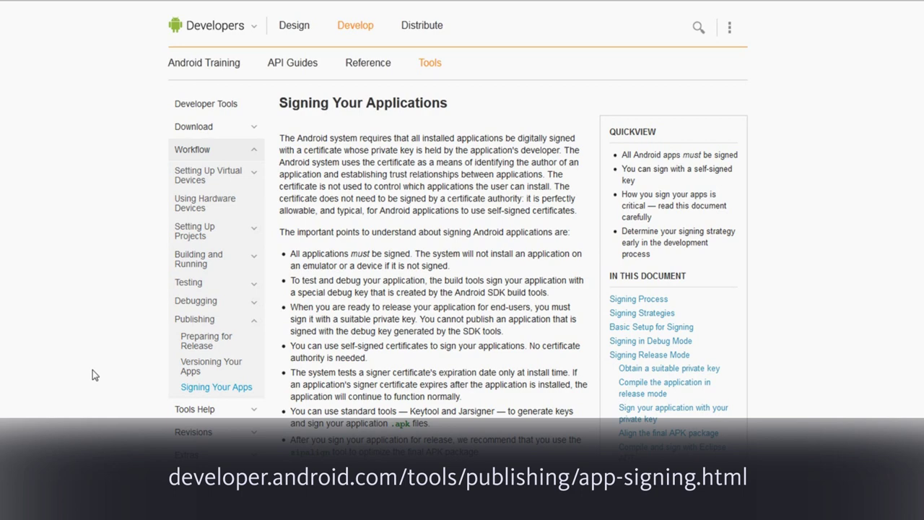
pyautogui.hotkey('alt', 'Tab')
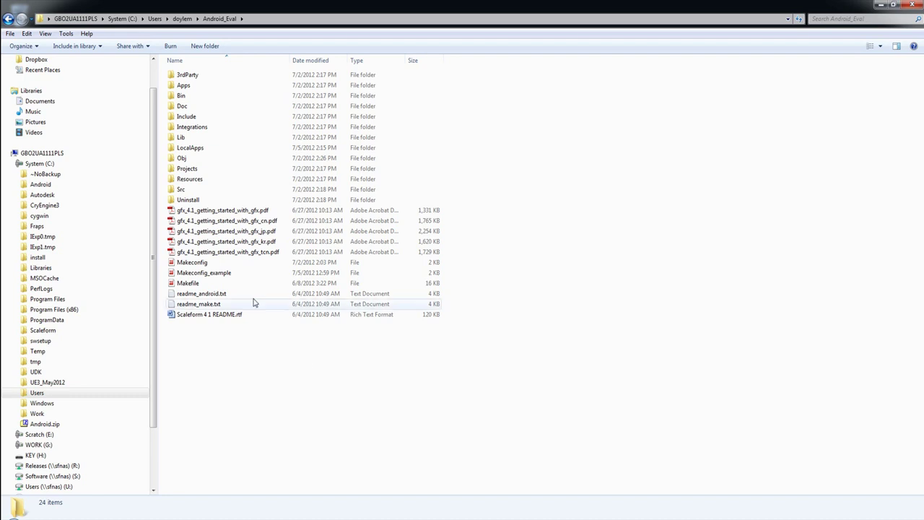
# Step: Open Makeconfig_example in Notepad++
pyautogui.click(213, 277)
pyautogui.rightClick(214, 277)
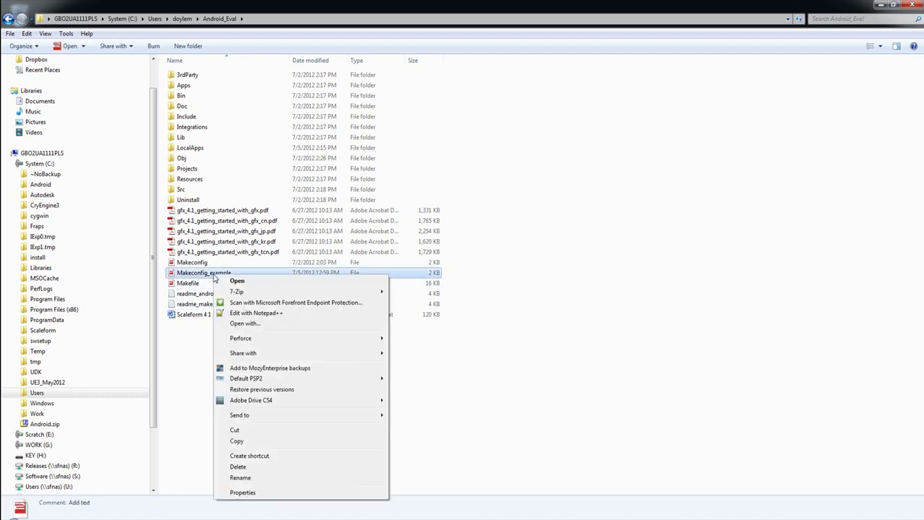
pyautogui.click(231, 313)
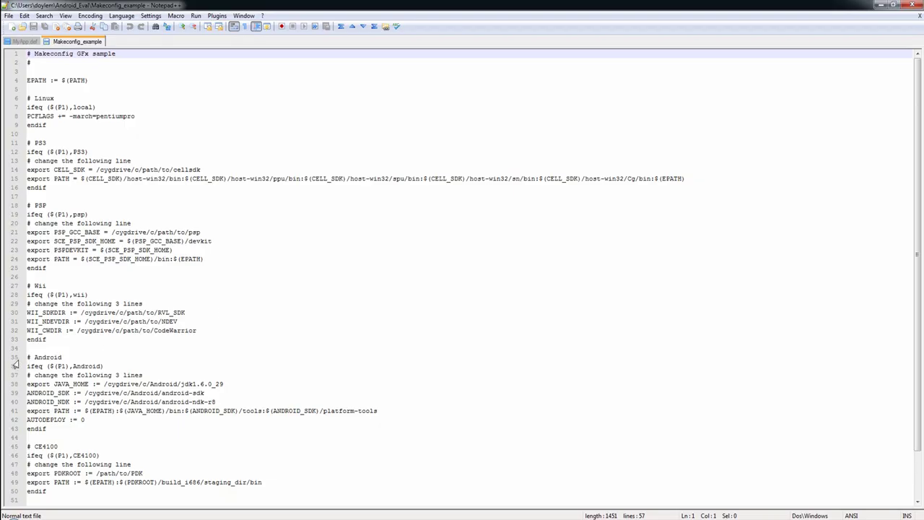
# Step: Inspect the JAVA_HOME, ANDROID_SDK and ANDROID_NDK paths in the Android section
pyautogui.click(65, 357)
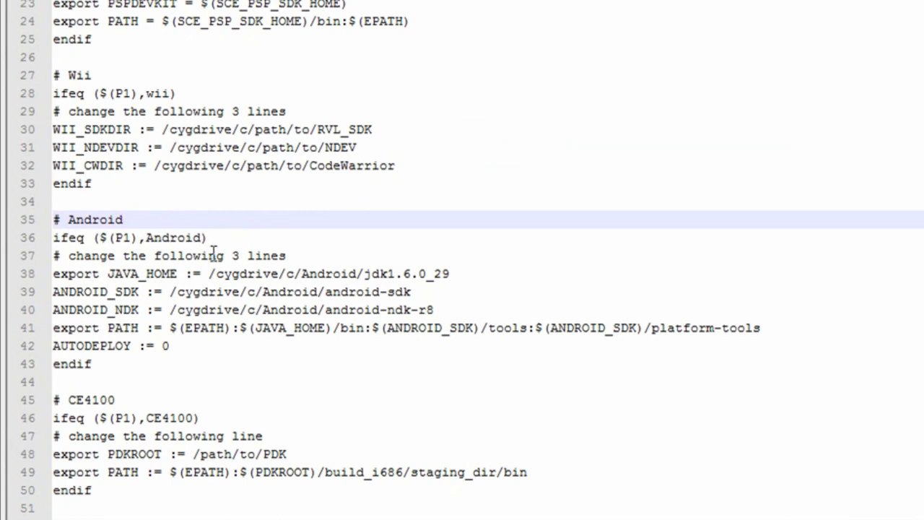
pyautogui.click(468, 276)
pyautogui.click(439, 291)
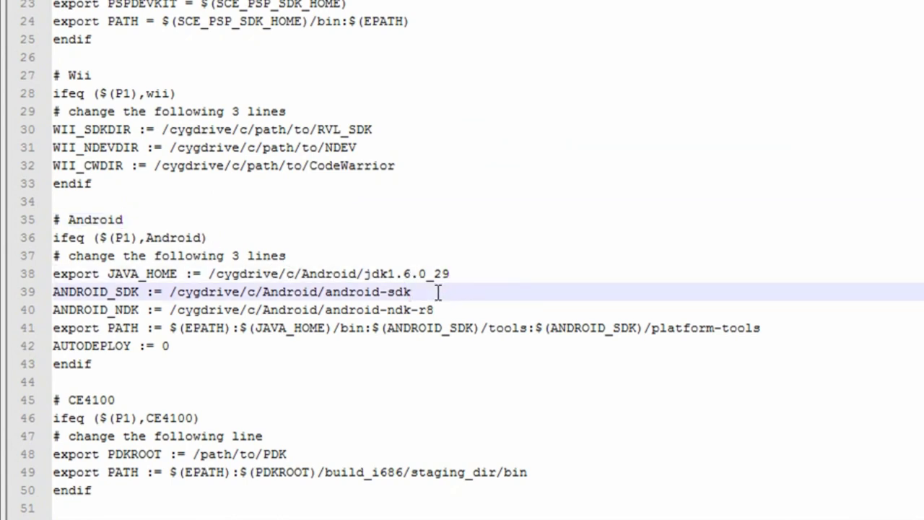
pyautogui.click(452, 311)
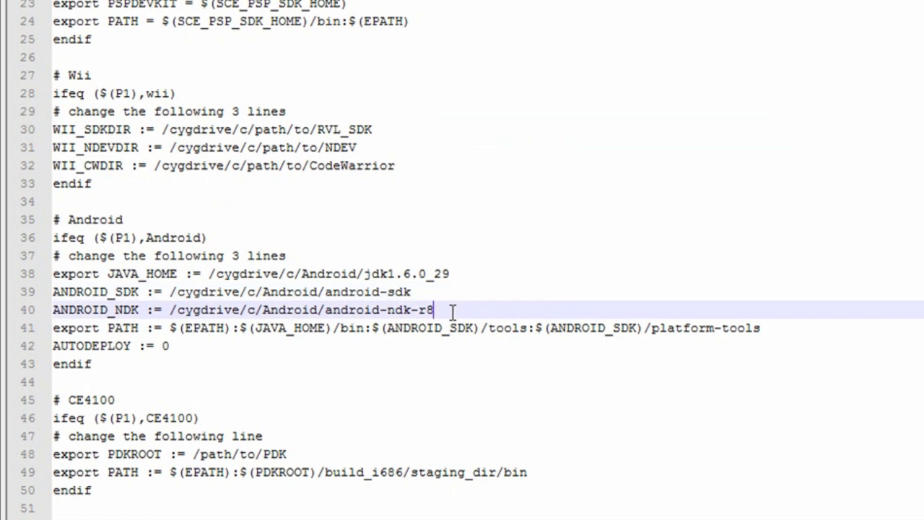
pyautogui.moveTo(209, 274); pyautogui.dragTo(466, 273)
pyautogui.click(302, 275)
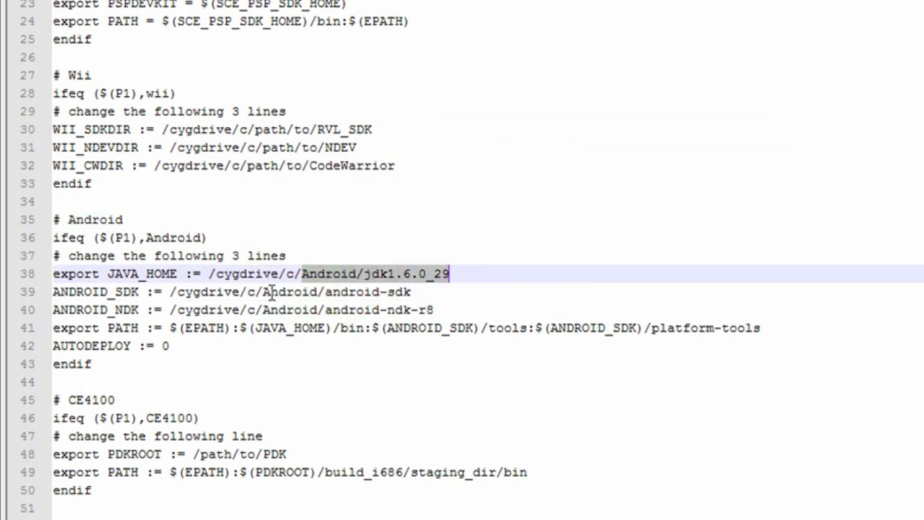
pyautogui.moveTo(271, 292); pyautogui.dragTo(463, 291)
pyautogui.moveTo(264, 310); pyautogui.dragTo(467, 315)
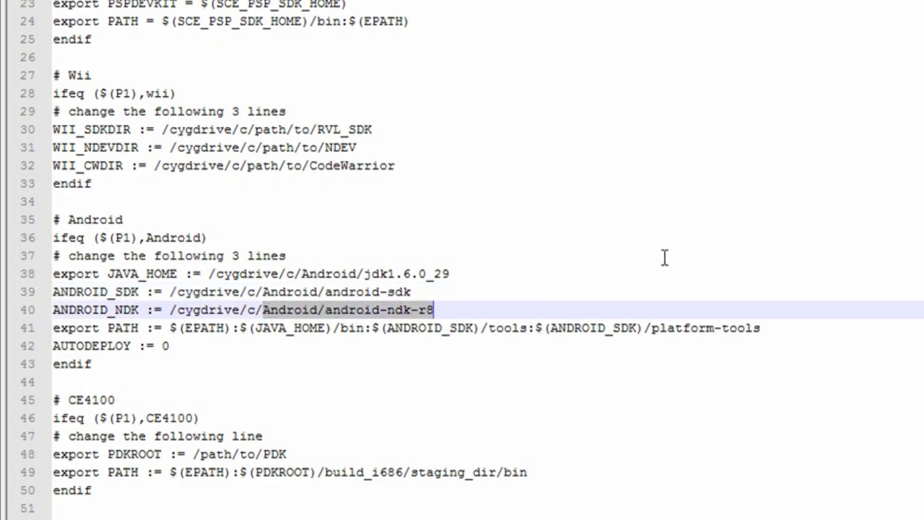
# Step: Save a copy named Makeconfig with the type set to All types (*.*)
pyautogui.click(9, 16)
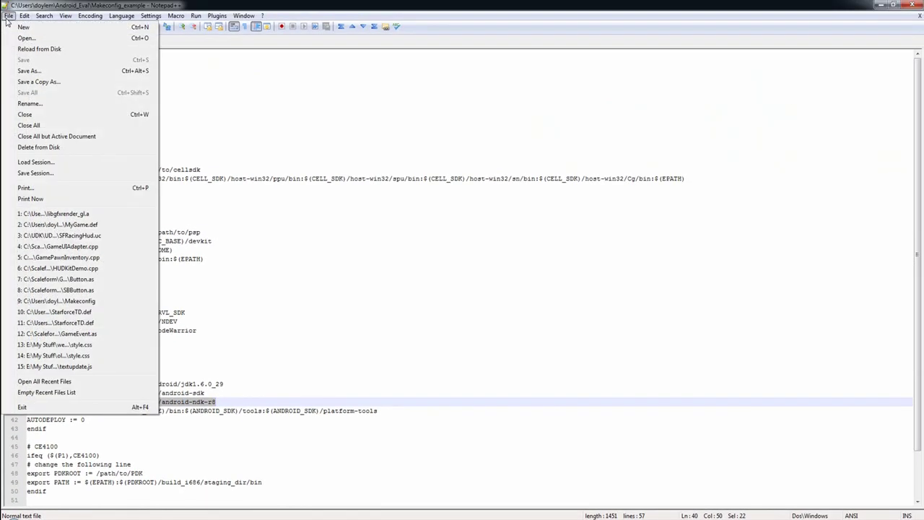
pyautogui.click(27, 71)
pyautogui.doubleClick(511, 349)
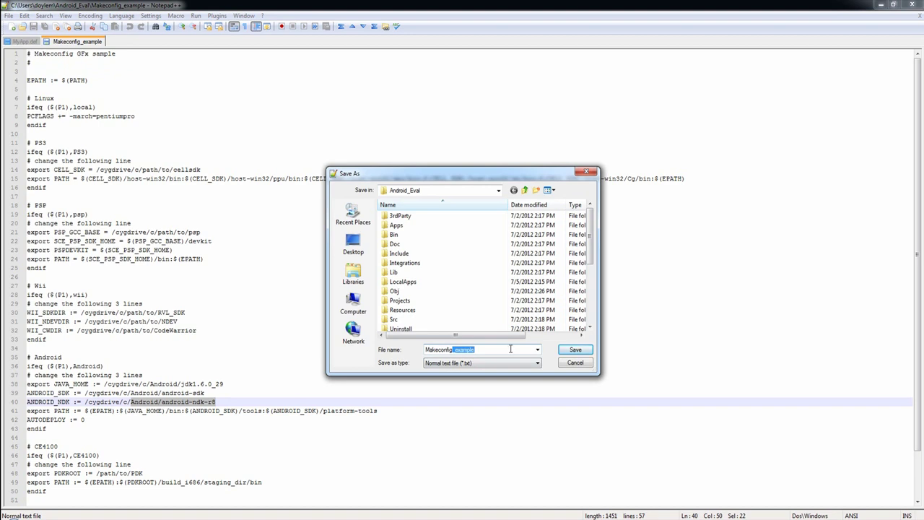
pyautogui.press('BackSpace')
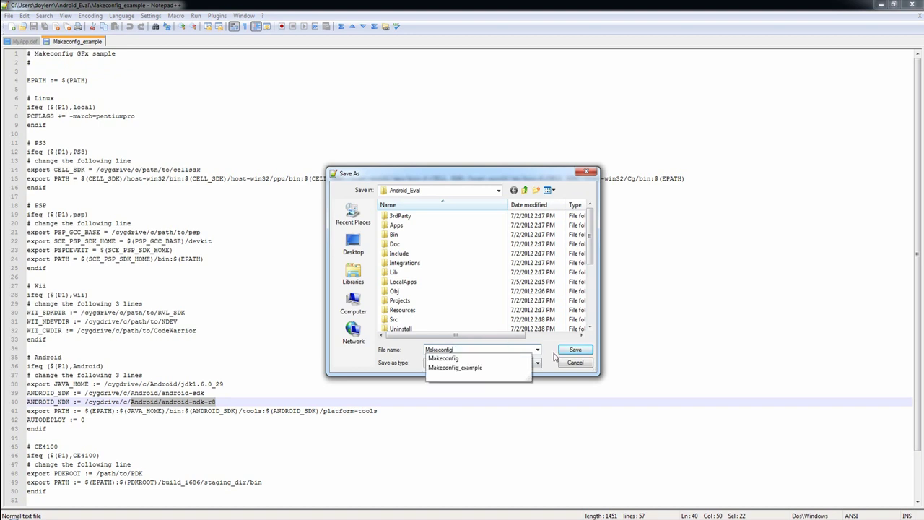
pyautogui.click(536, 364)
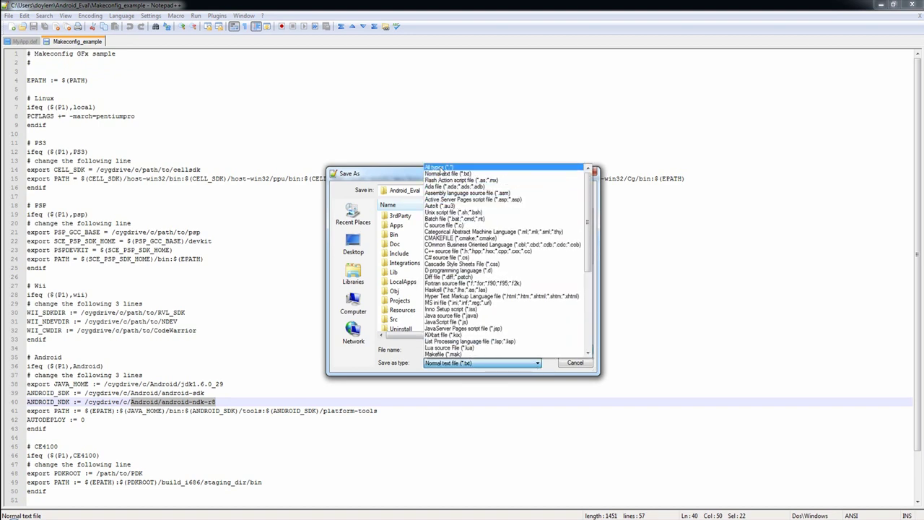
pyautogui.click(439, 168)
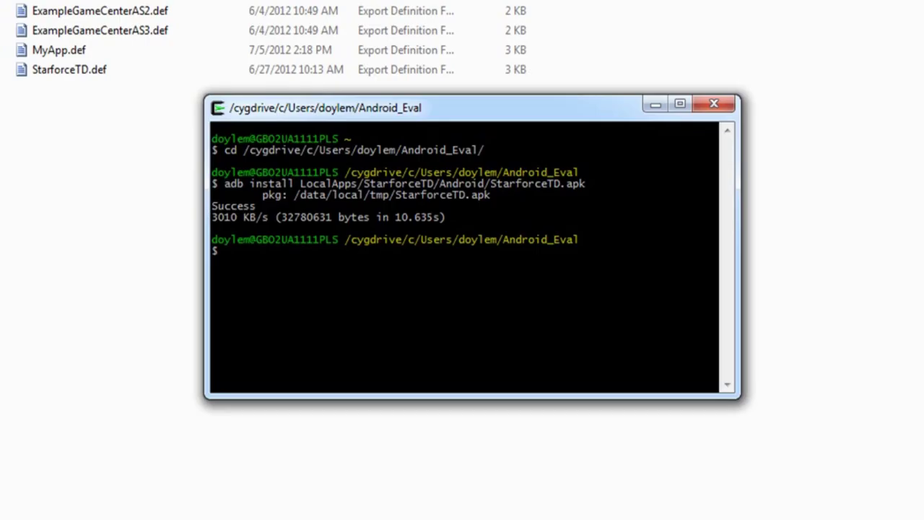
# Step: Run make P=Android C=Release+NoRTT to build the Android release of MyApp
pyautogui.write('make P=Android')
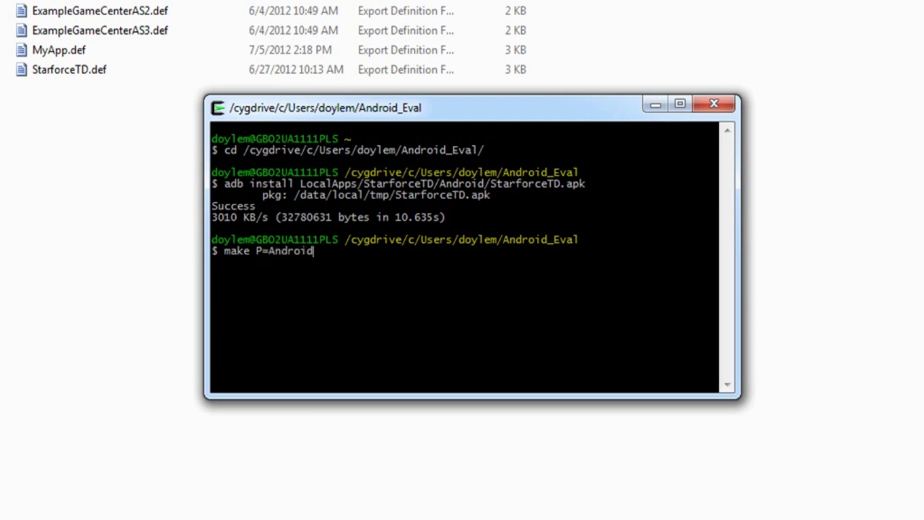
pyautogui.write(' C=Release+NoRTTI')
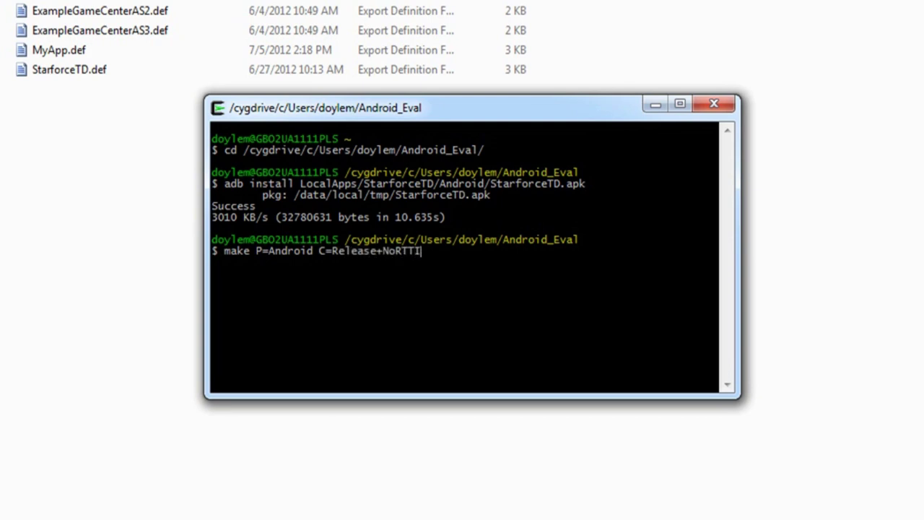
pyautogui.press('Return')
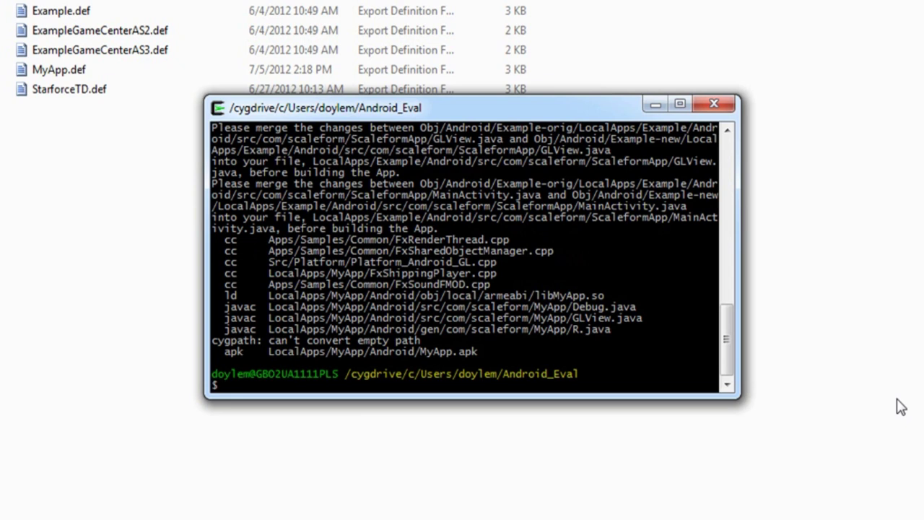
# Step: Enter 'adb install LocalApps/MyAppFolder/Android/MyApp.apk' at the prompt without running it
pyautogui.write('adb install L')
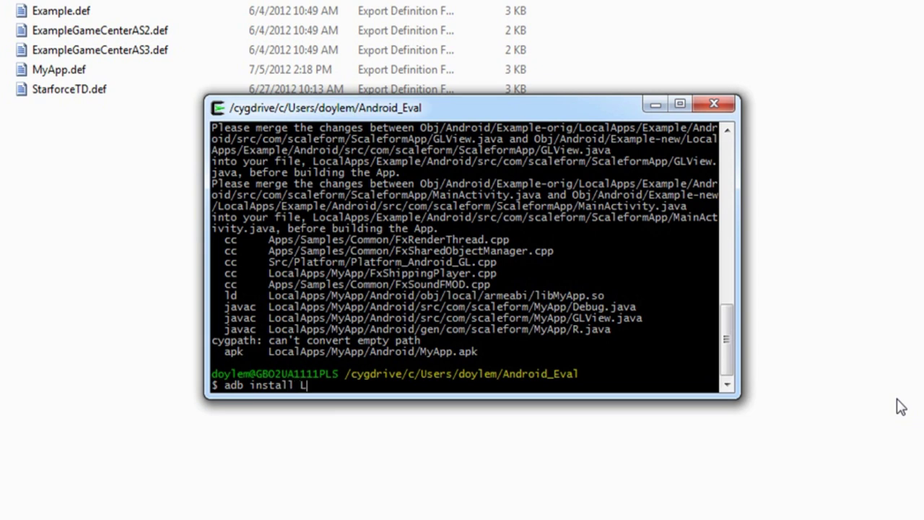
pyautogui.write('ocalApps/MyAppFo')
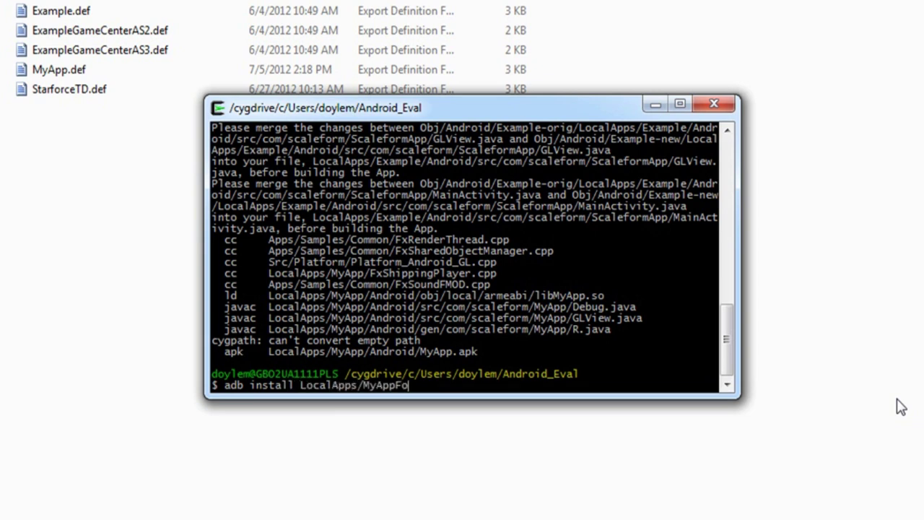
pyautogui.write('lder')
pyautogui.write('/Android')
pyautogui.write('/MyApp')
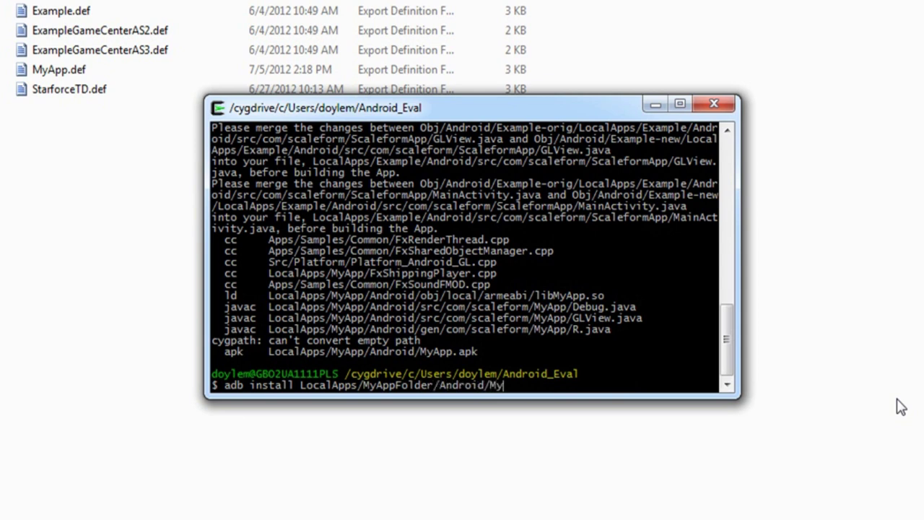
pyautogui.write('.apk')
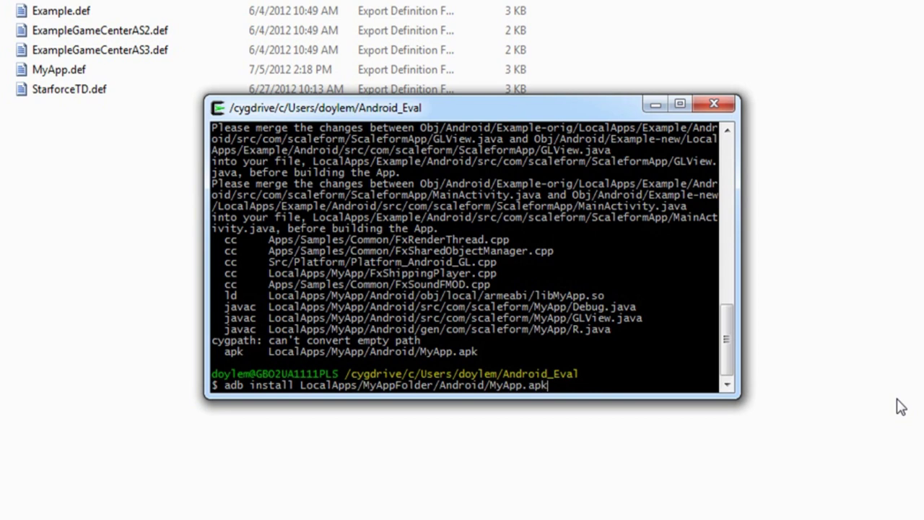